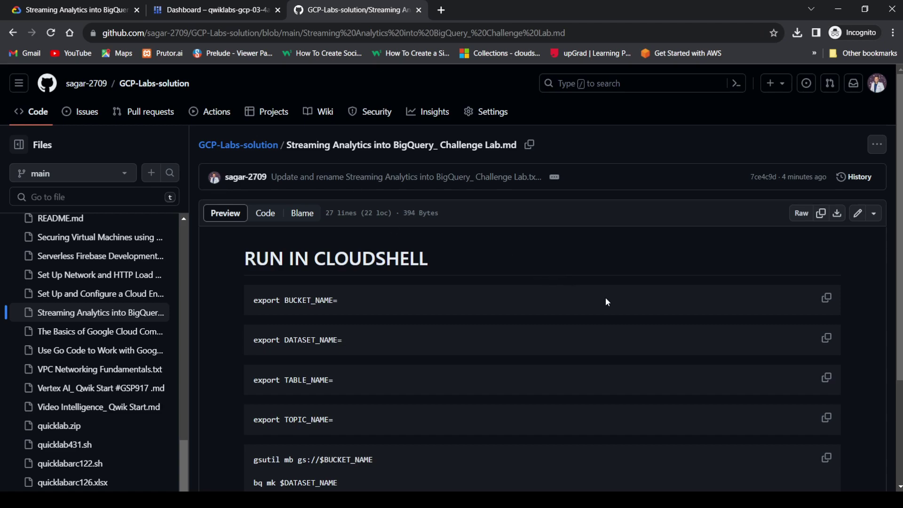
# - Run the solution file's export BUCKET_NAME= command in Cloud Shell, using the lab's GCP Project ID as the value
pyautogui.click(826, 297)
pyautogui.click(264, 7)
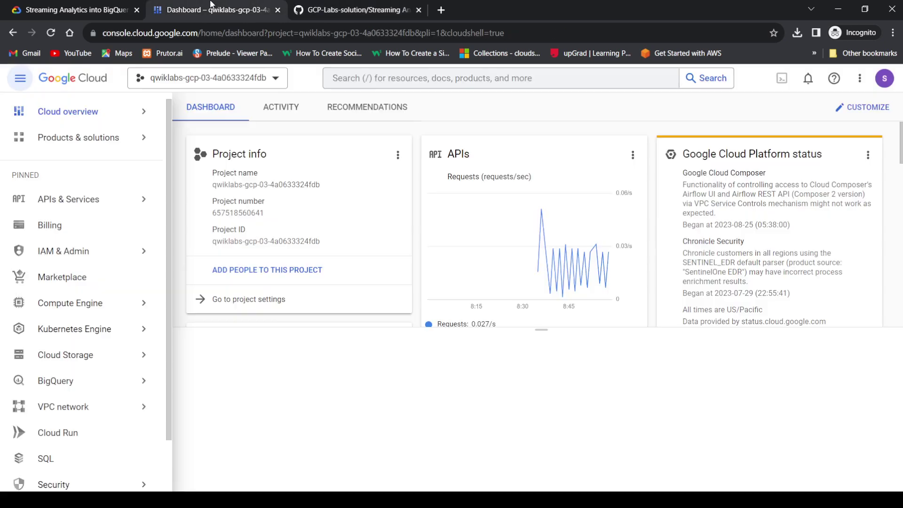
pyautogui.click(700, 461)
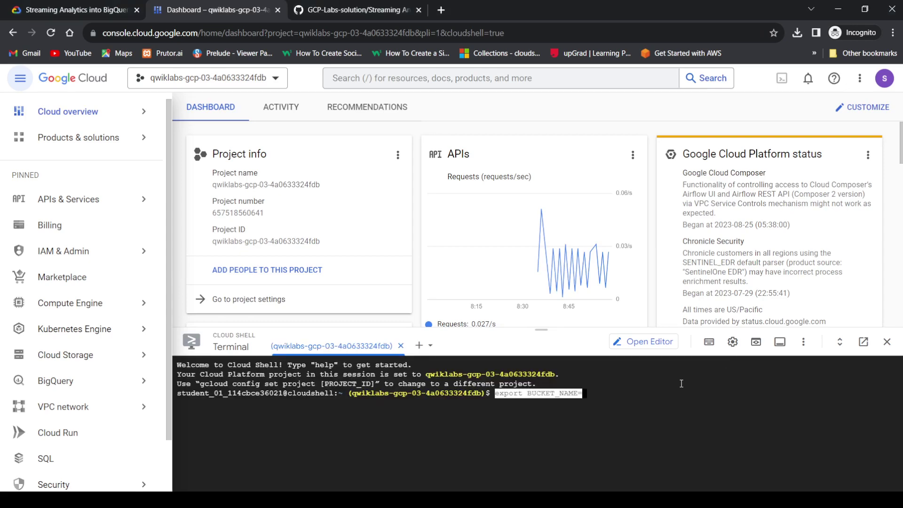
pyautogui.click(75, 9)
pyautogui.click(140, 364)
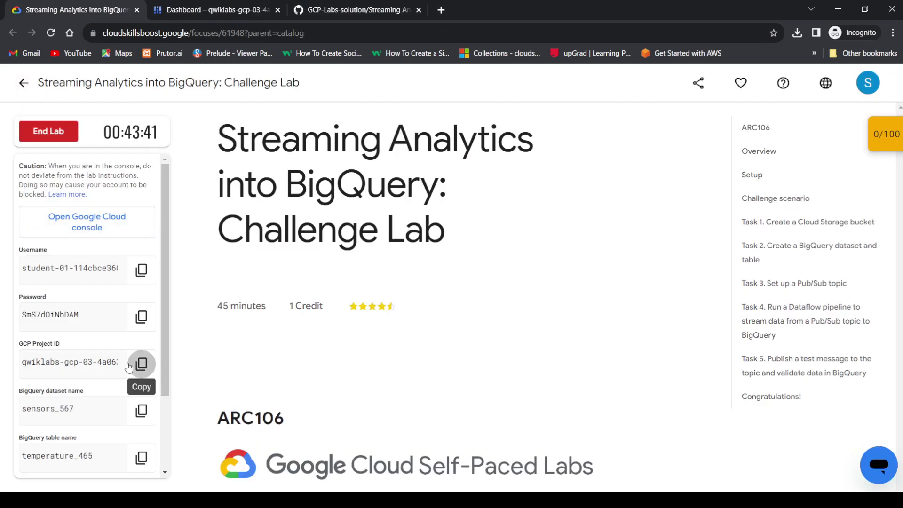
pyautogui.click(223, 10)
pyautogui.hotkey('ctrl', 'v')
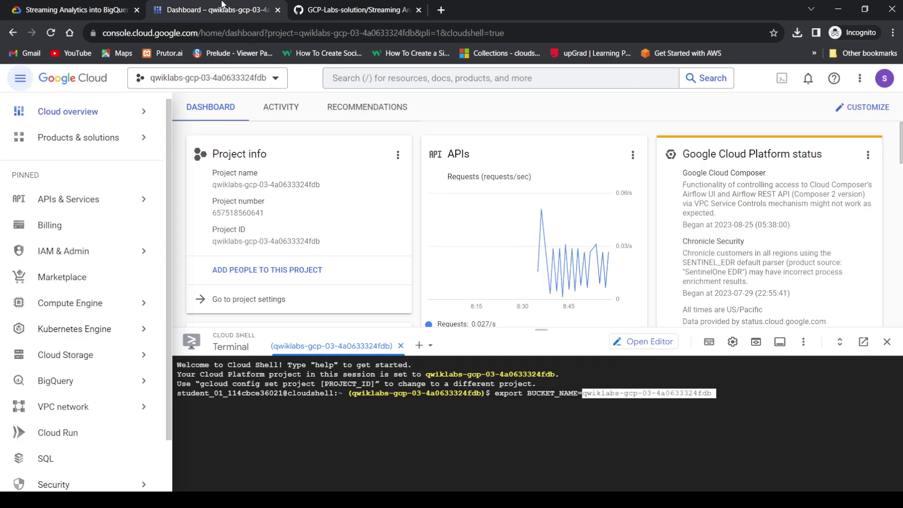
pyautogui.press('Return')
# - Run the solution file's export DATASET_NAME= command in Cloud Shell with sensors_567, copied from Task 2 of the lab page
pyautogui.click(329, 9)
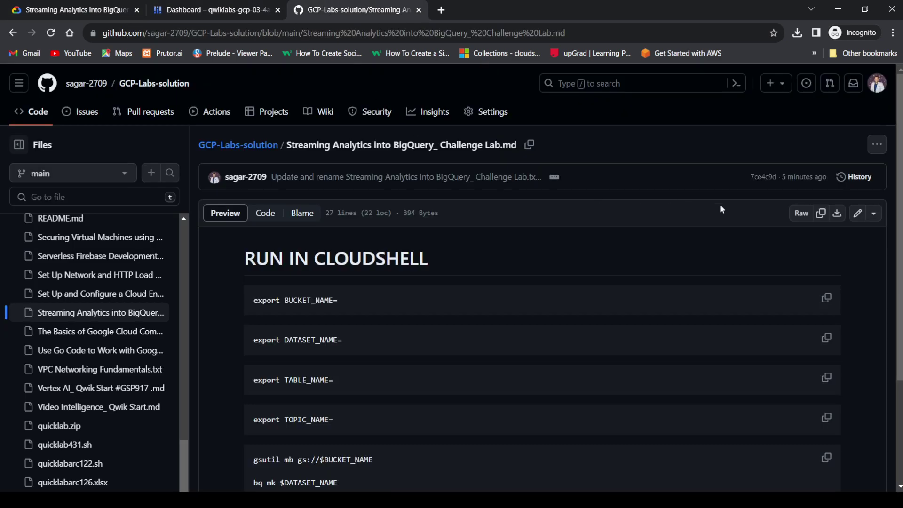
pyautogui.click(822, 337)
pyautogui.click(217, 5)
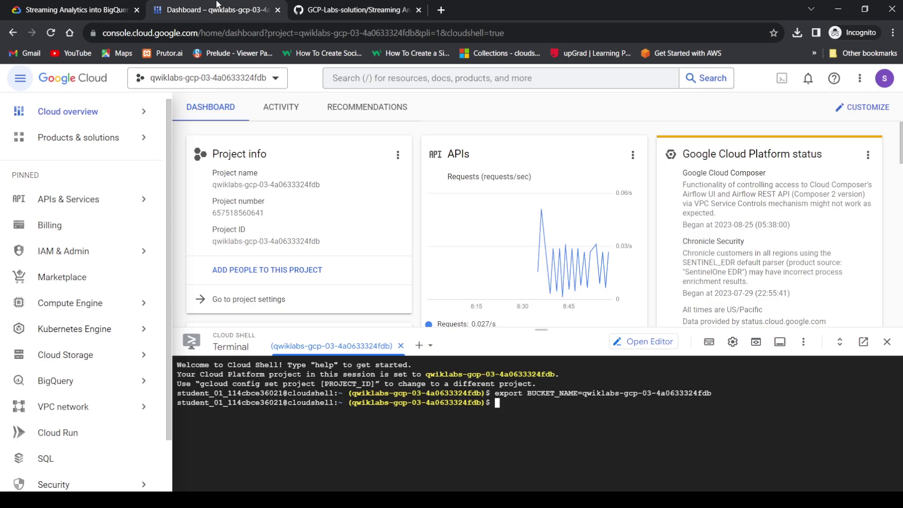
pyautogui.hotkey('ctrl', 'v')
pyautogui.click(75, 10)
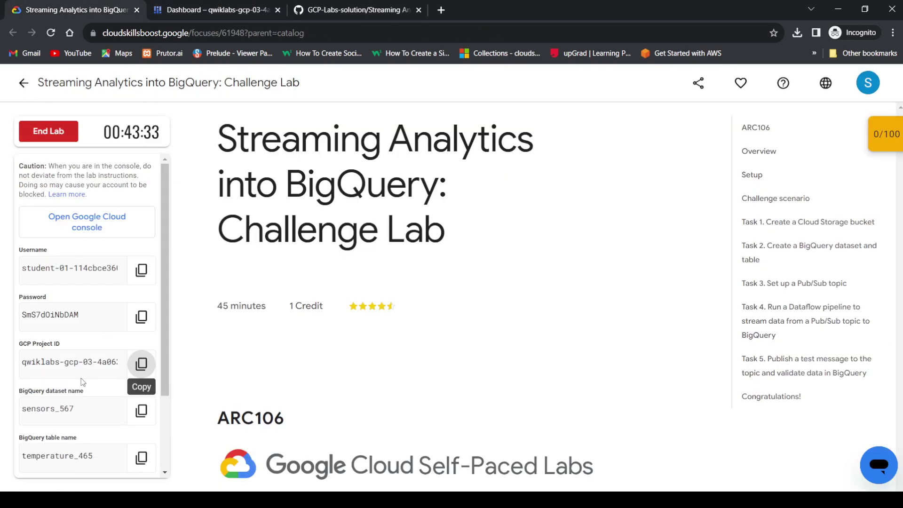
pyautogui.scroll(-4, 83, 382)
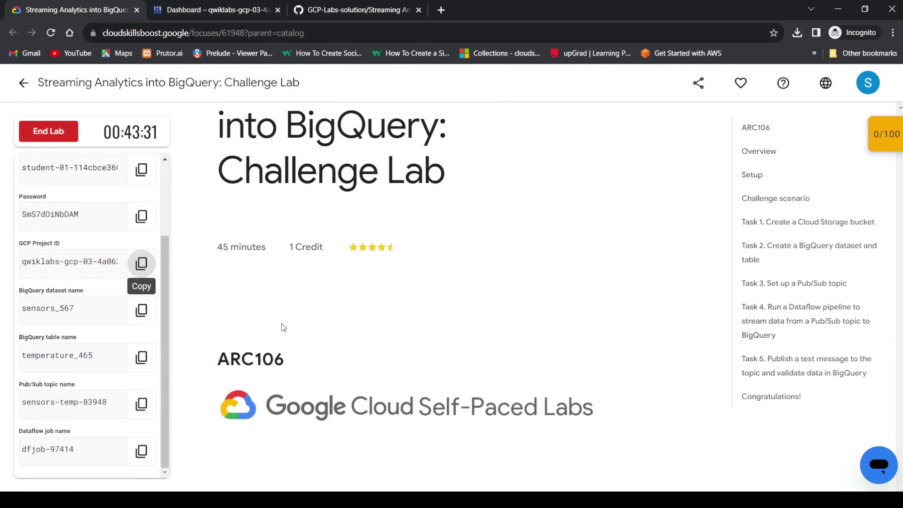
pyautogui.scroll(-8, 395, 290)
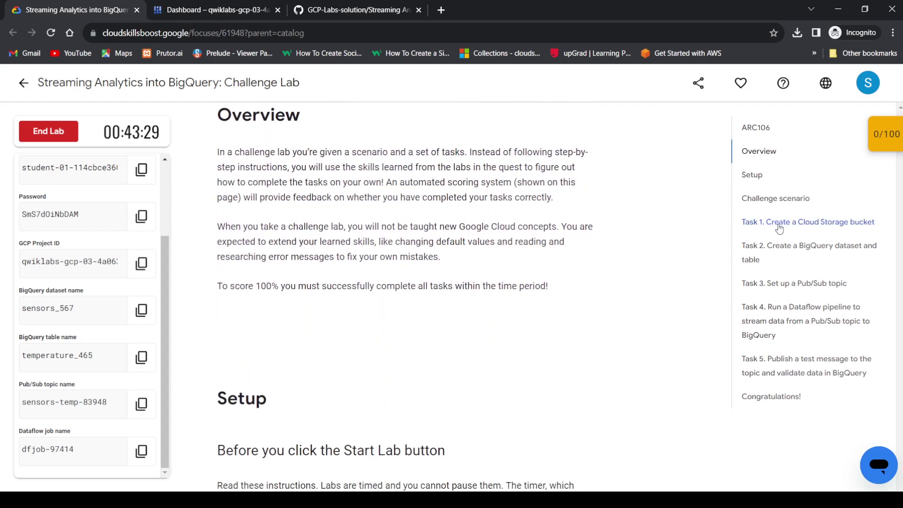
pyautogui.scroll(-6, 493, 279)
pyautogui.scroll(-15, 493, 279)
pyautogui.scroll(-1, 484, 286)
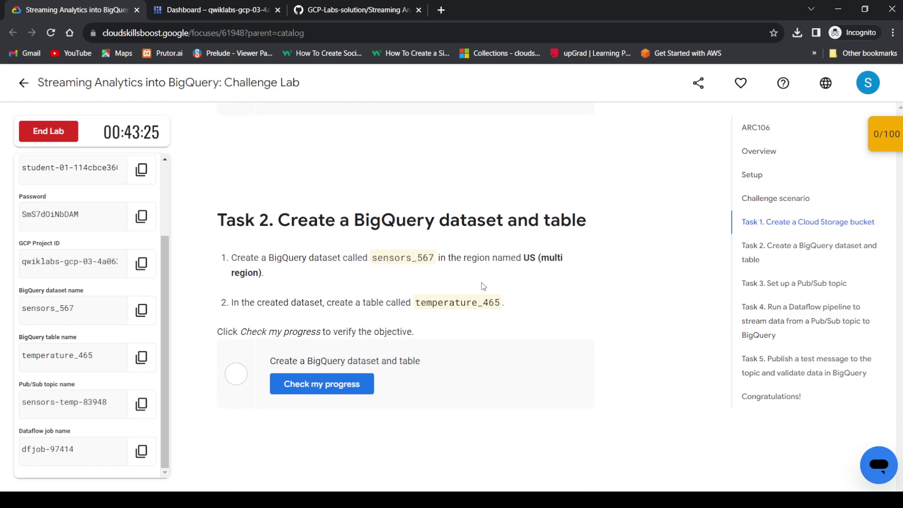
pyautogui.moveTo(373, 257); pyautogui.dragTo(434, 257)
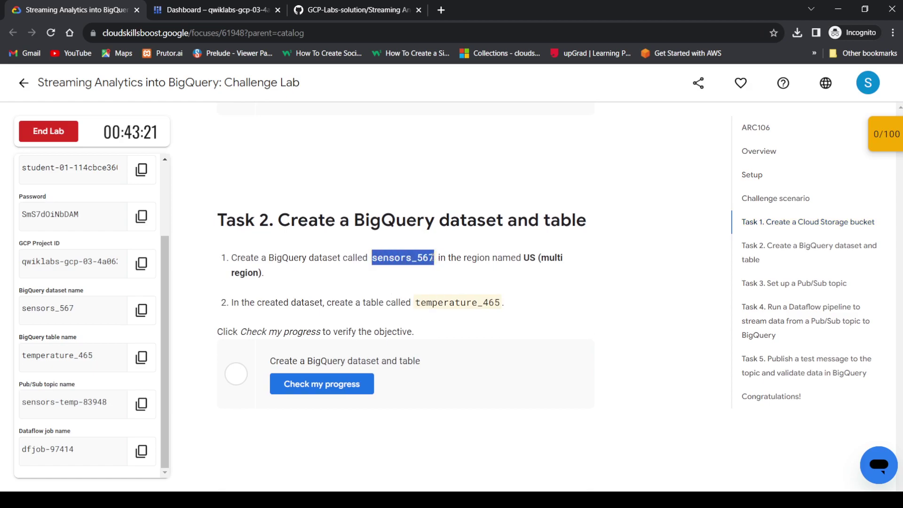
pyautogui.click(325, 5)
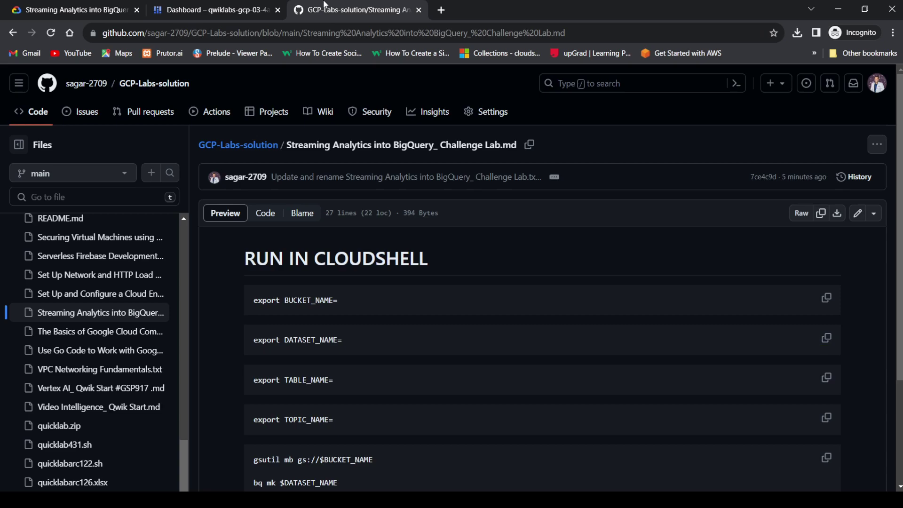
pyautogui.click(186, 4)
pyautogui.hotkey('ctrl', 'v')
pyautogui.press('Return')
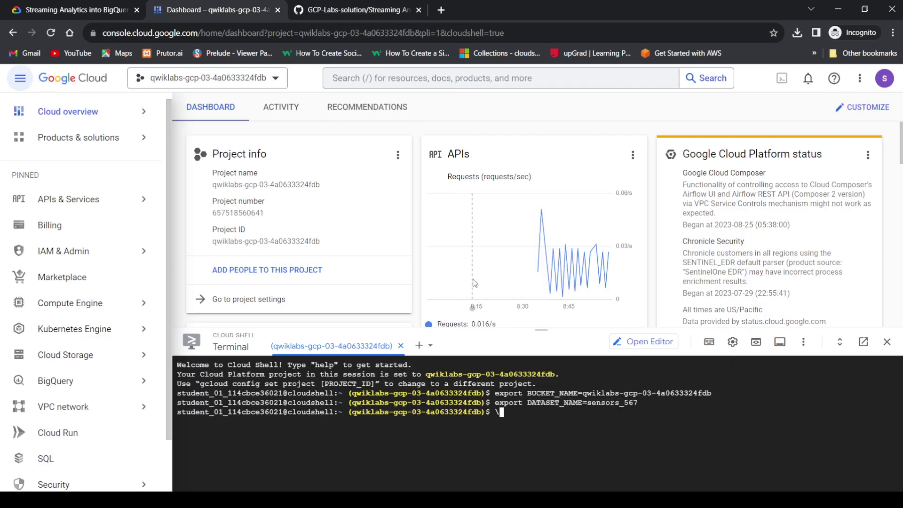
pyautogui.press('BackSpace')
# - Run the solution file's export TABLE_NAME= command in Cloud Shell with temperature_465, copied from Task 2 of the lab page
pyautogui.click(328, 5)
pyautogui.click(827, 378)
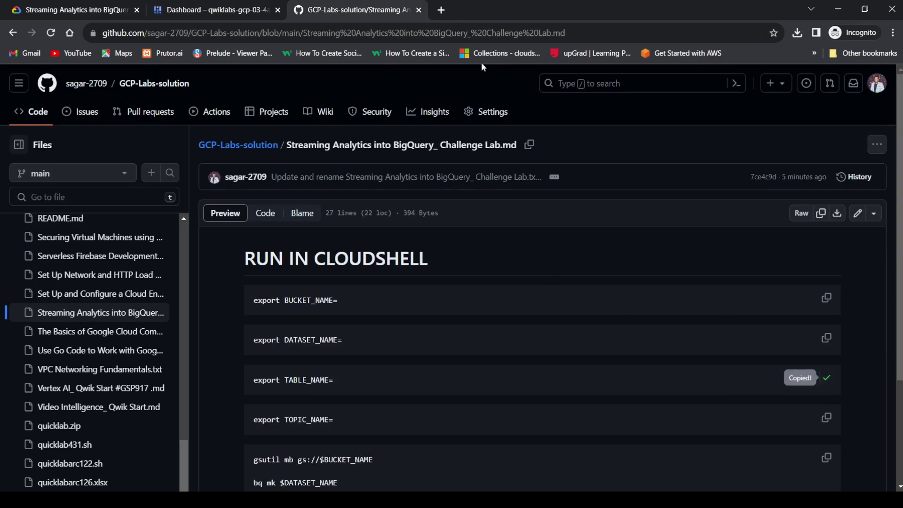
pyautogui.click(227, 5)
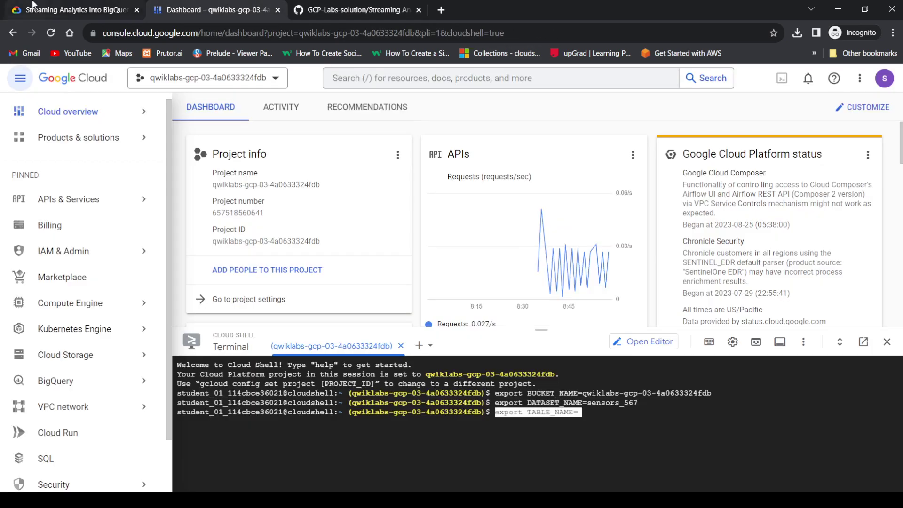
pyautogui.click(42, 9)
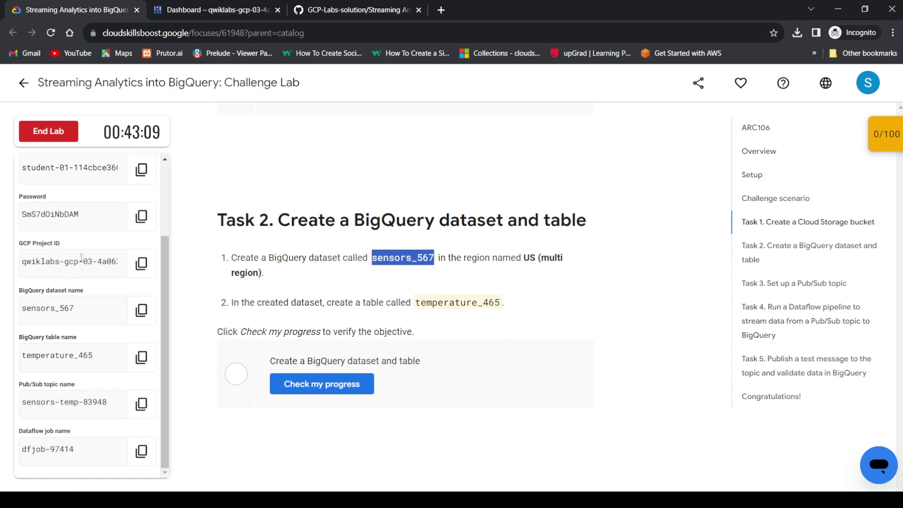
pyautogui.scroll(-1, 447, 338)
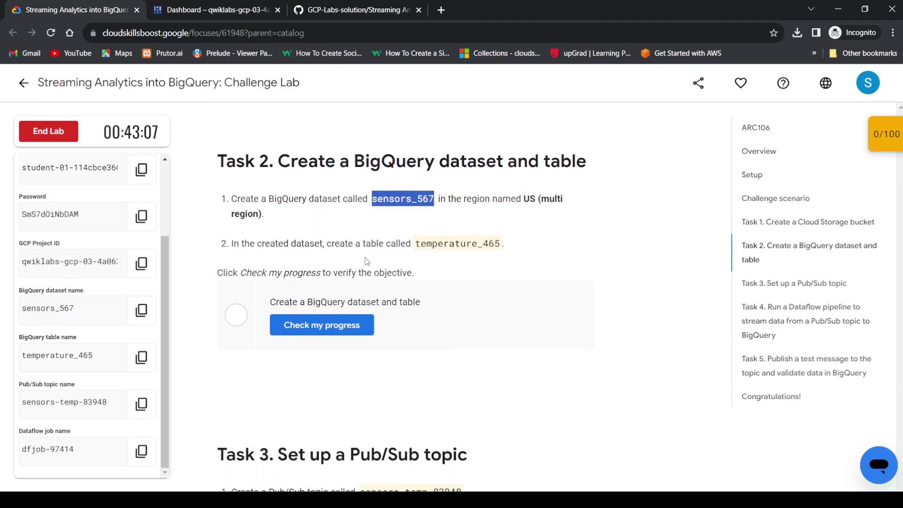
pyautogui.moveTo(417, 243); pyautogui.dragTo(503, 251)
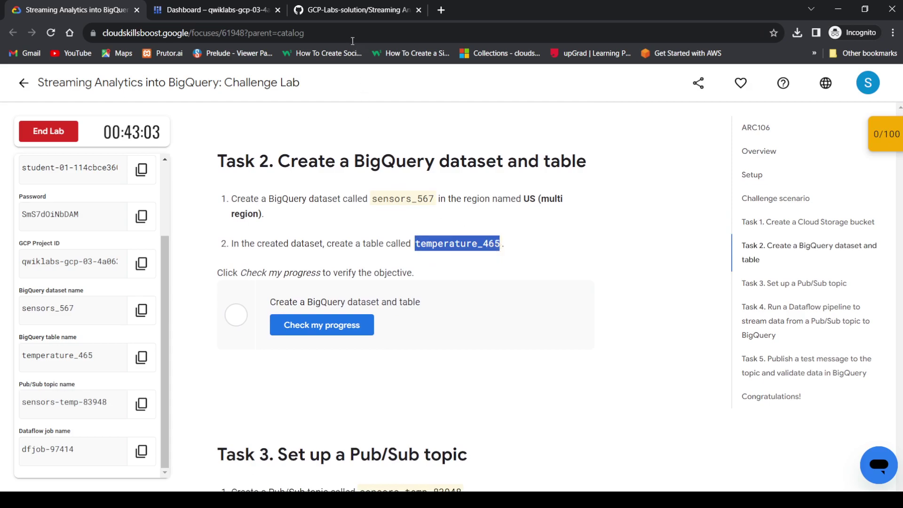
pyautogui.click(336, 10)
pyautogui.click(217, 10)
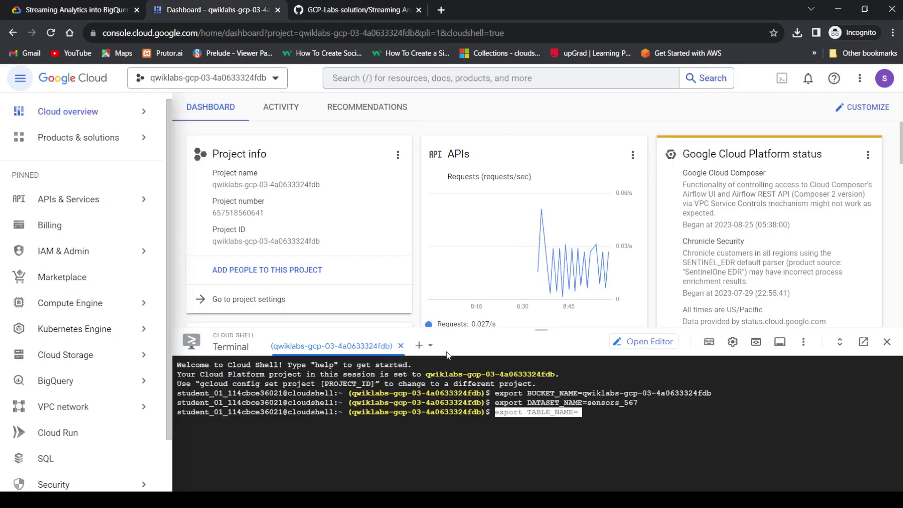
pyautogui.hotkey('ctrl', 'v')
pyautogui.press('Return')
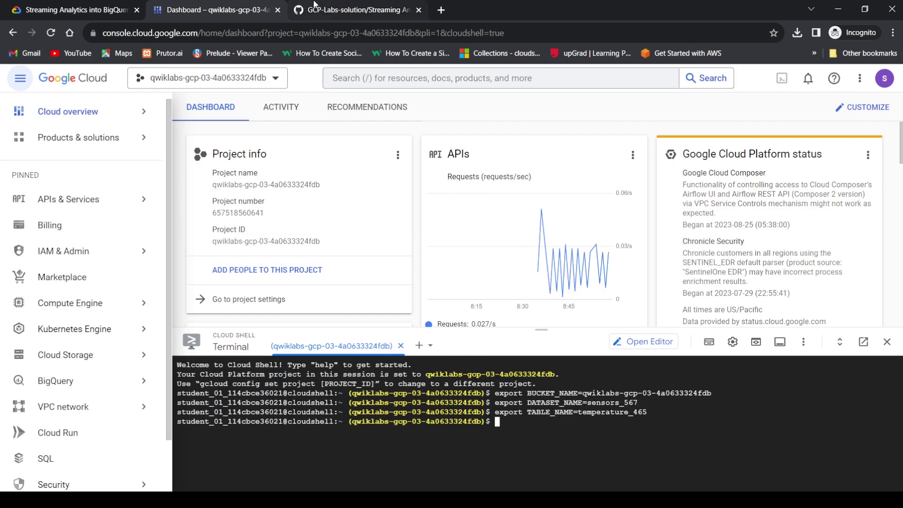
# - Run the solution file's export TOPIC_NAME= command in Cloud Shell with the lab's Pub/Sub topic name sensors-temp-83948
pyautogui.click(314, 6)
pyautogui.scroll(-1, 695, 359)
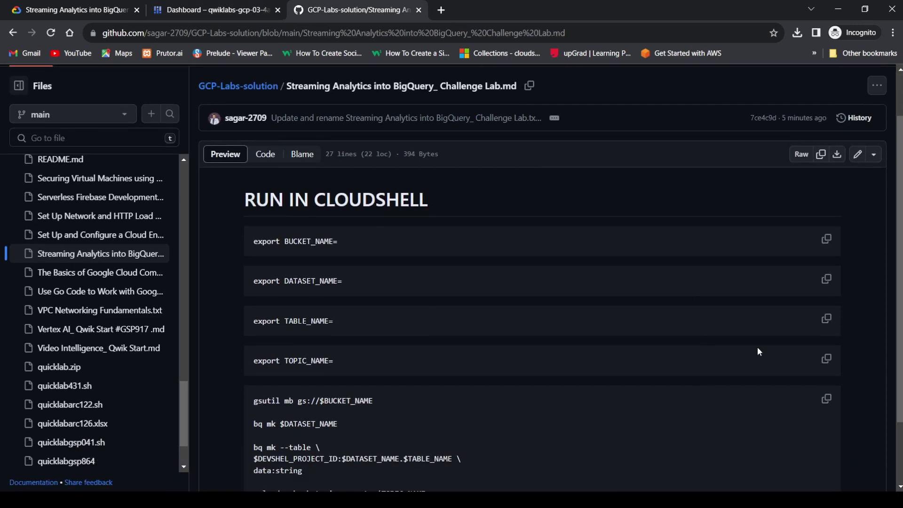
pyautogui.click(824, 359)
pyautogui.click(189, 6)
pyautogui.hotkey('ctrl', 'v')
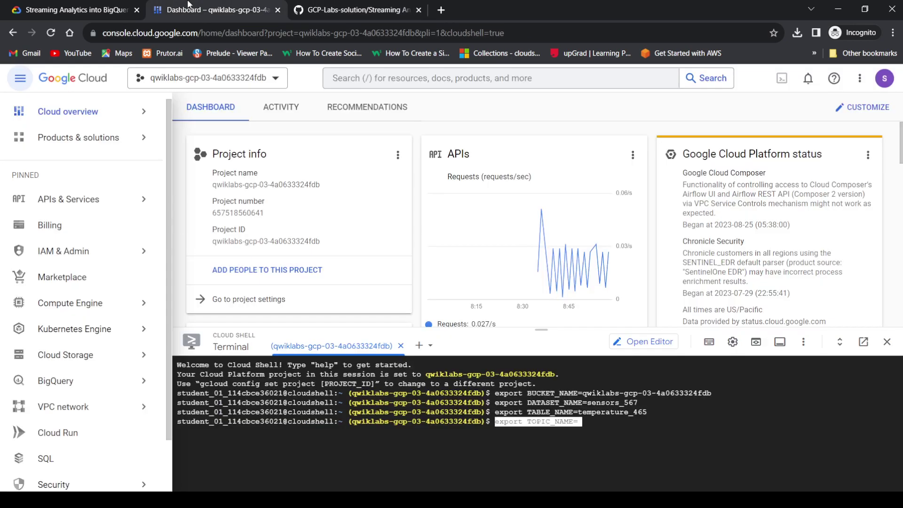
pyautogui.click(76, 9)
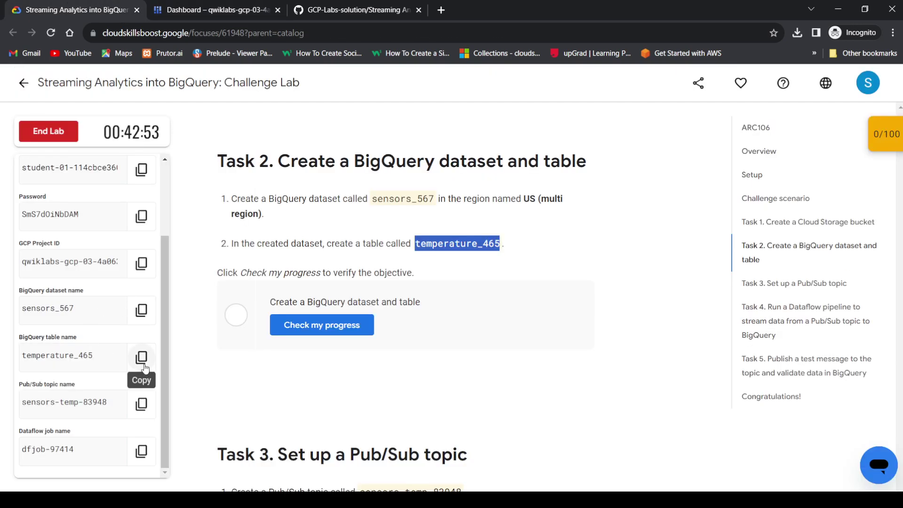
pyautogui.click(141, 405)
pyautogui.click(247, 6)
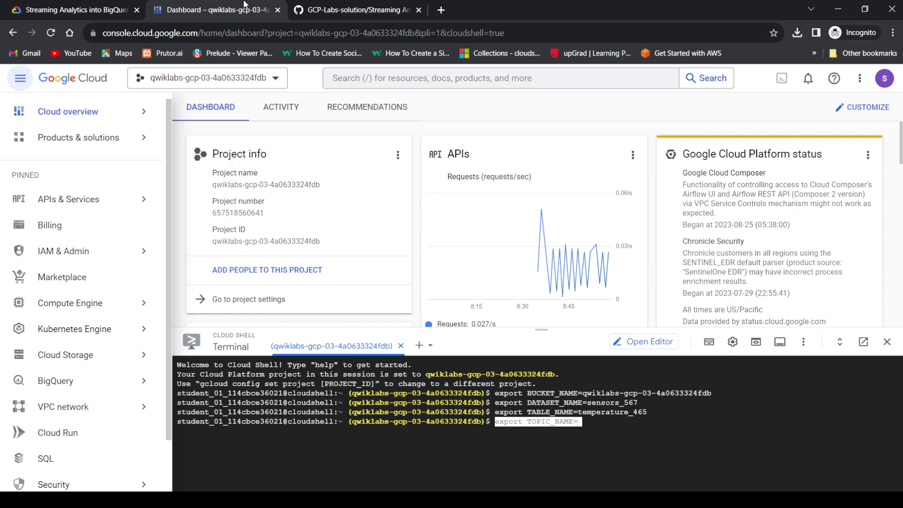
pyautogui.hotkey('ctrl', 'v')
pyautogui.press('Return')
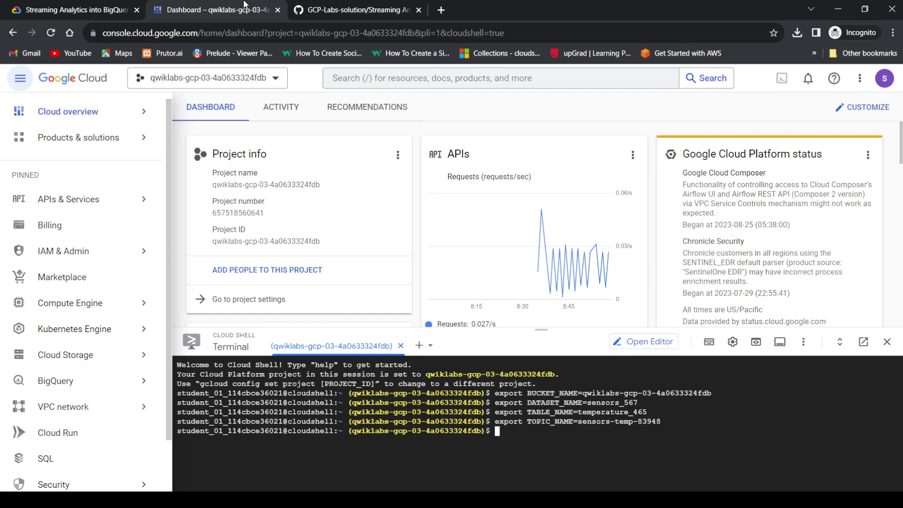
# - Run the solution file's command block creating the bucket, BigQuery dataset and table, and Pub/Sub topic and subscription, authorizing Cloud Shell
pyautogui.click(329, 10)
pyautogui.scroll(-1, 753, 291)
pyautogui.scroll(-1, 743, 310)
pyautogui.click(826, 313)
pyautogui.click(191, 6)
pyautogui.hotkey('ctrl', 'v')
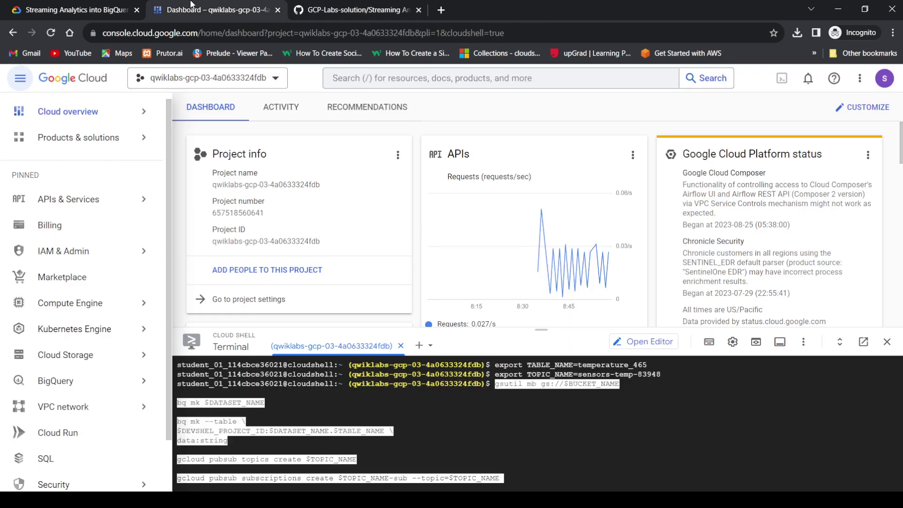
pyautogui.press('Return')
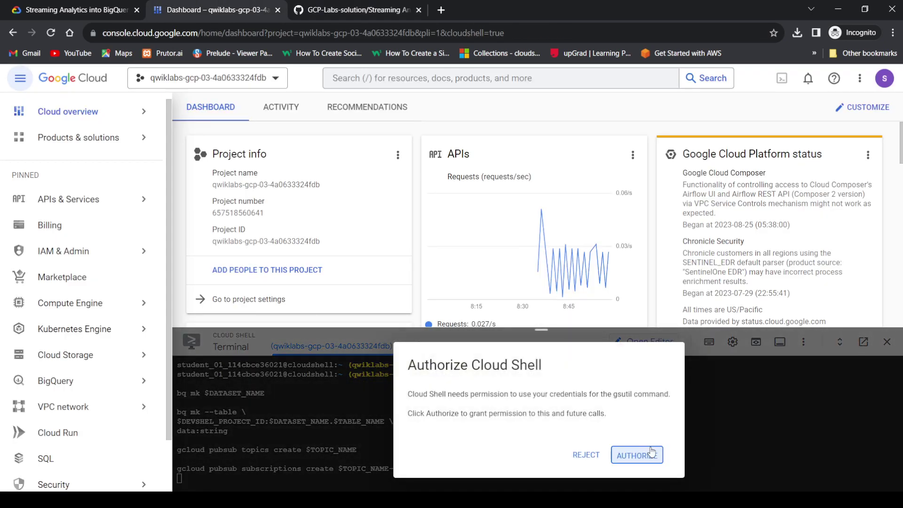
pyautogui.click(651, 451)
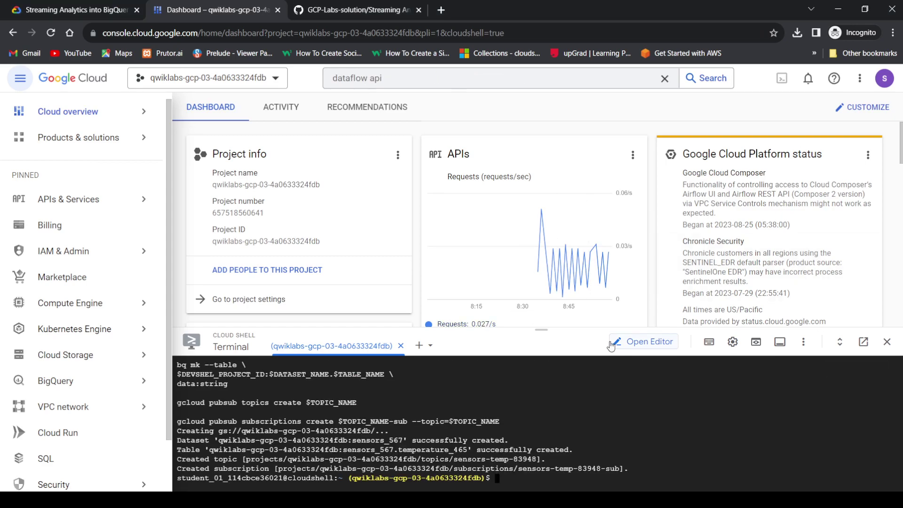
# - Find the Dataflow API through the console search for "dataflow api", then disable and re-enable it for the project
pyautogui.click(409, 80)
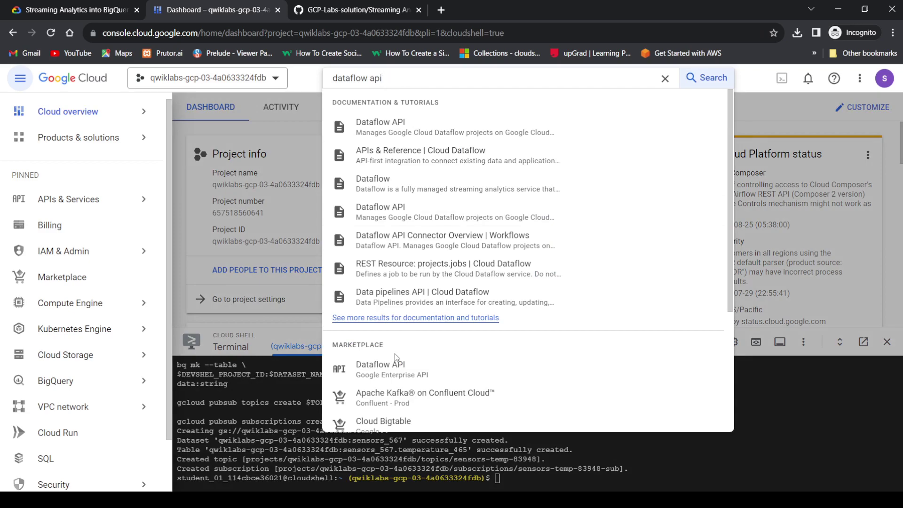
pyautogui.click(393, 366)
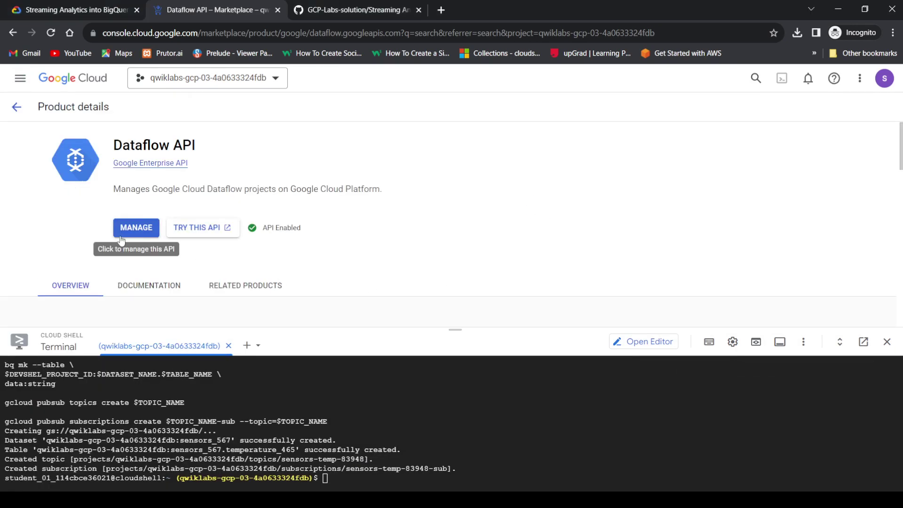
pyautogui.click(122, 240)
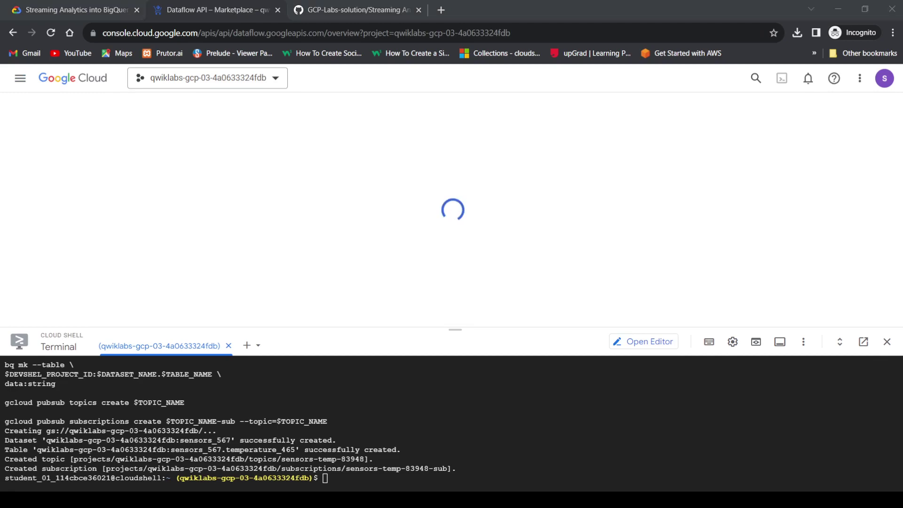
pyautogui.click(336, 107)
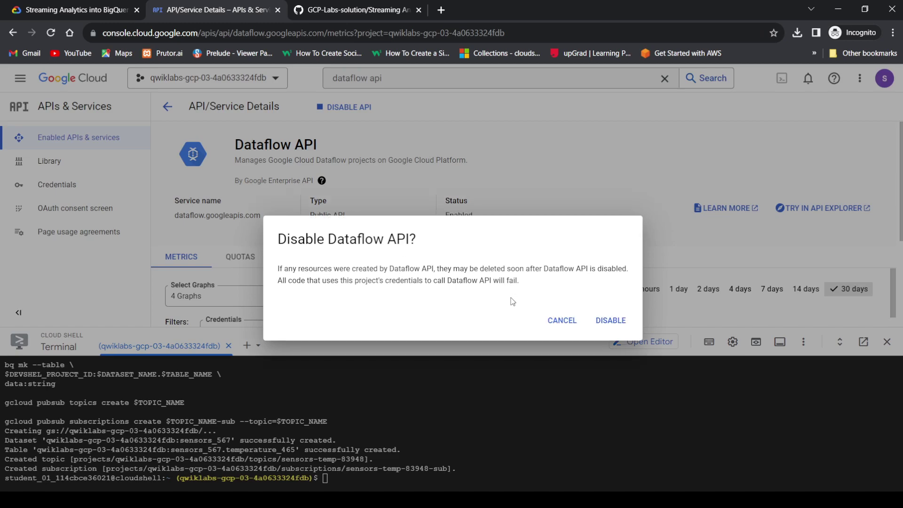
pyautogui.click(600, 315)
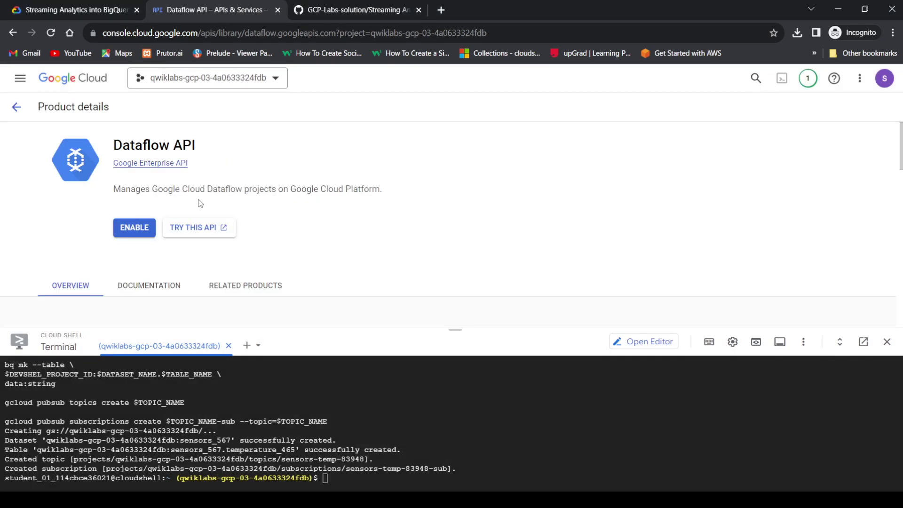
pyautogui.click(150, 229)
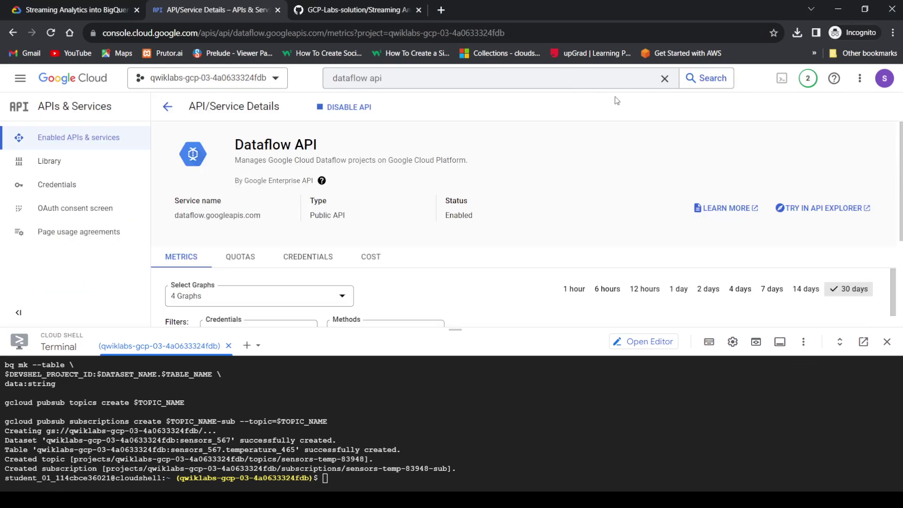
# - Find Dataflow Jobs through the console search for "jobs" and start creating a job from a template
pyautogui.click(664, 78)
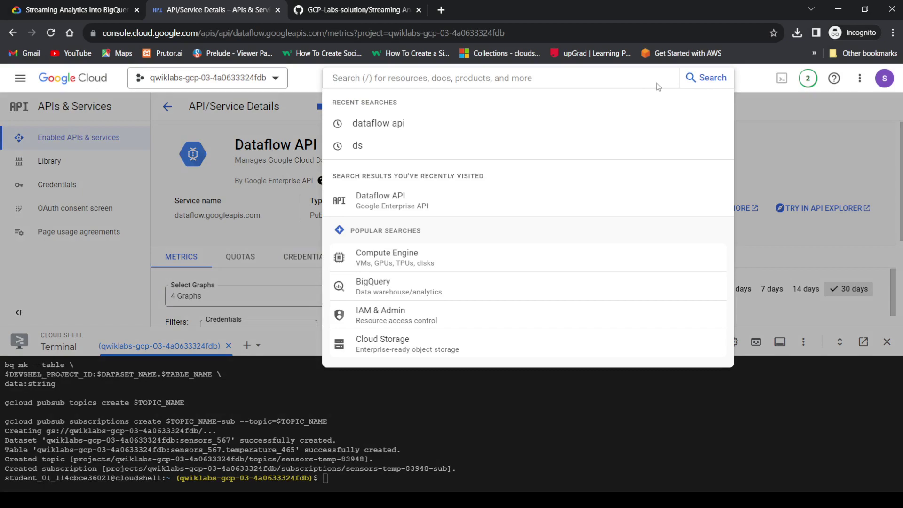
pyautogui.write('jobs')
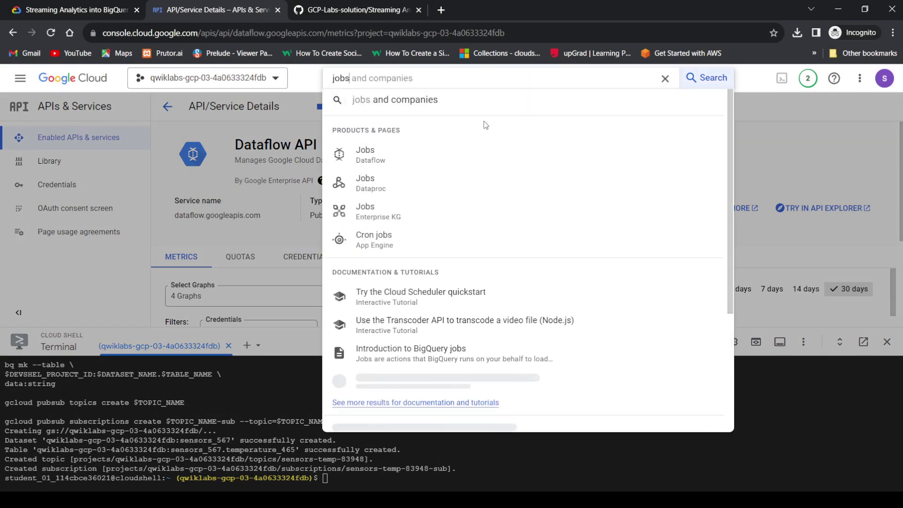
pyautogui.click(456, 143)
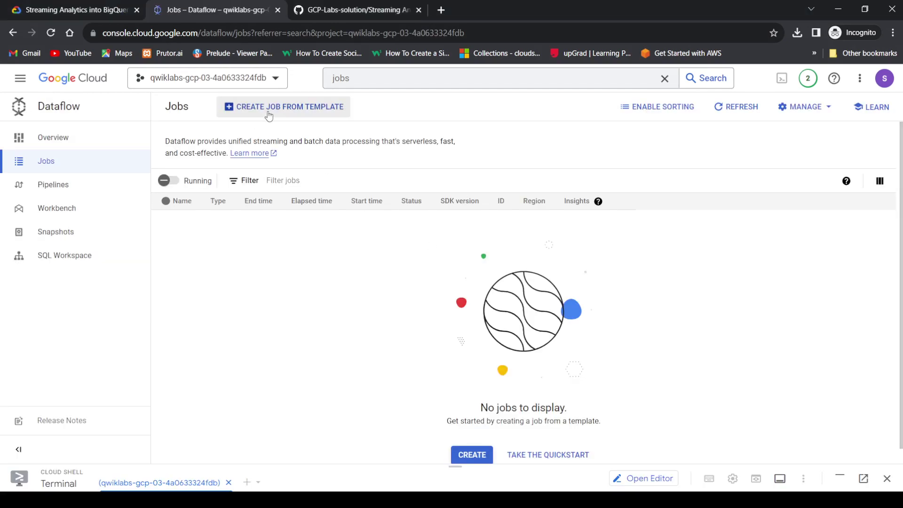
pyautogui.click(282, 106)
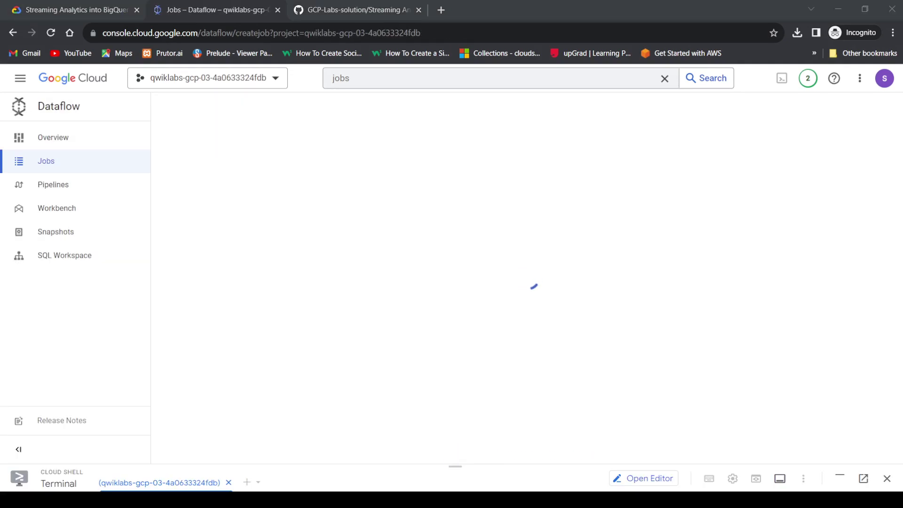
# - Name the Dataflow job dfjob-97414, copied from Task 4 of the lab page
pyautogui.click(100, 5)
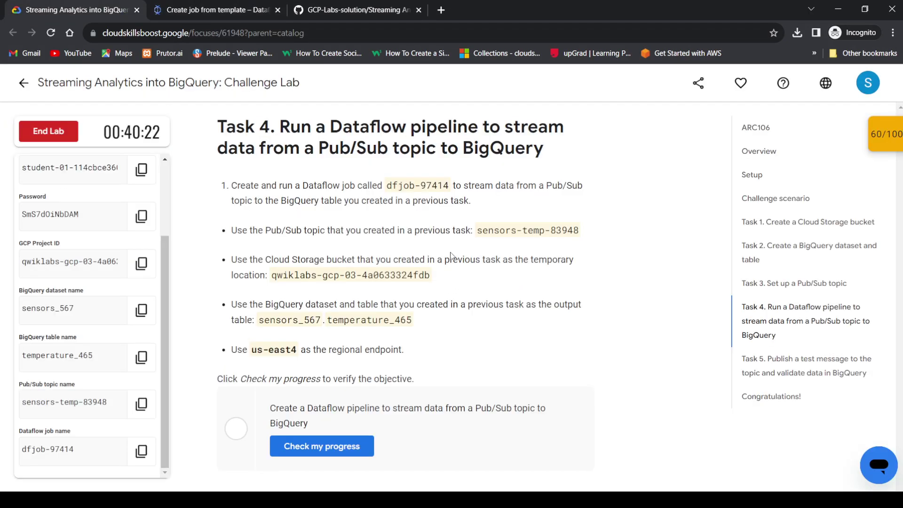
pyautogui.moveTo(388, 184); pyautogui.dragTo(450, 190)
pyautogui.click(209, 9)
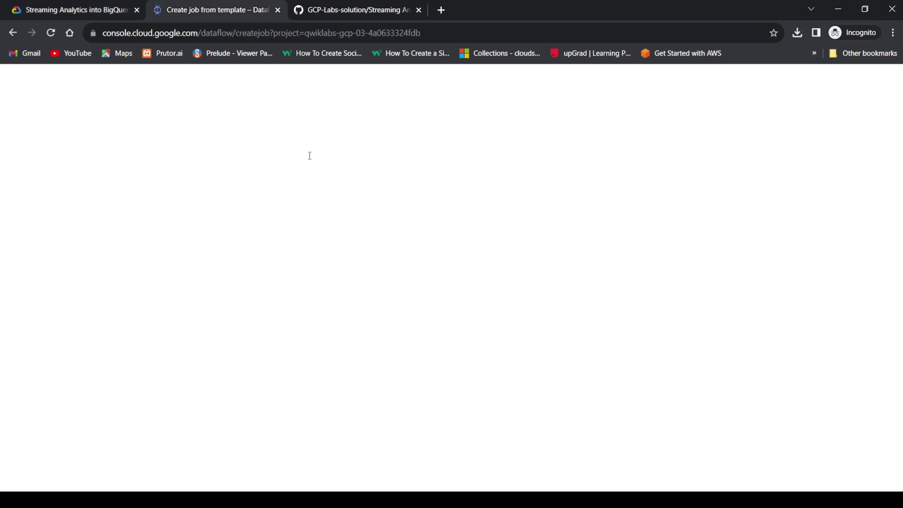
pyautogui.click(263, 153)
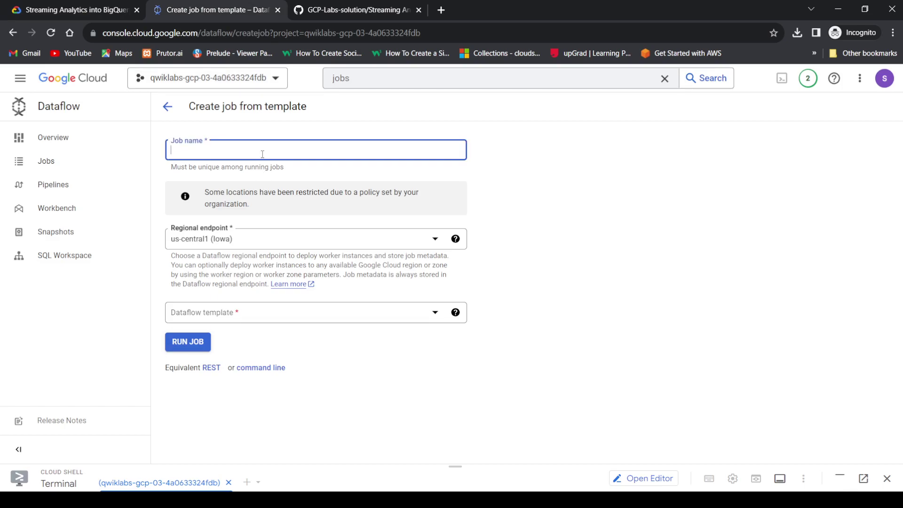
pyautogui.hotkey('ctrl', 'v')
# - Check the required region on the lab page and set the job's regional endpoint to us-east4 (Northern Virginia)
pyautogui.click(50, 7)
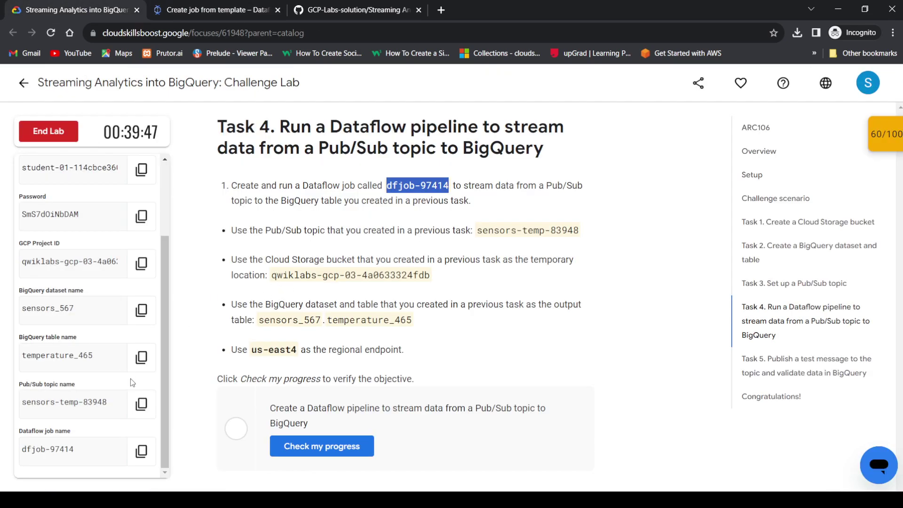
pyautogui.click(217, 7)
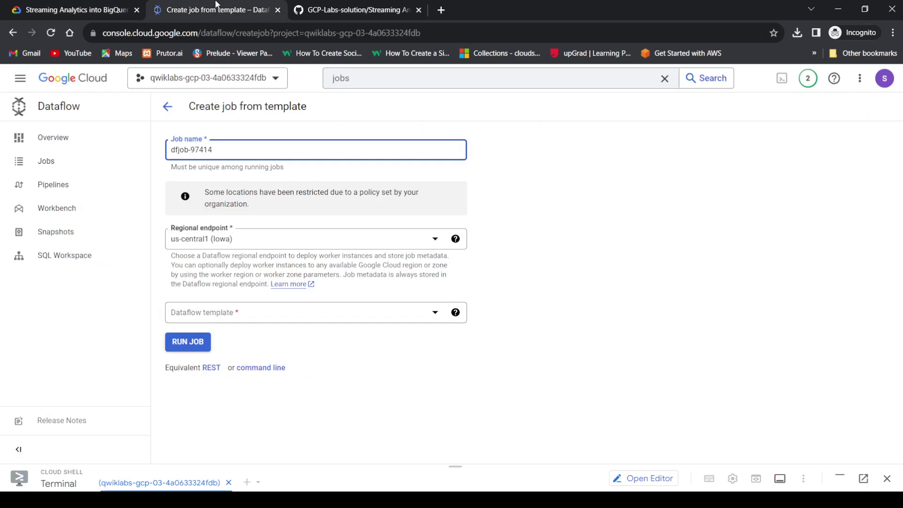
pyautogui.click(245, 239)
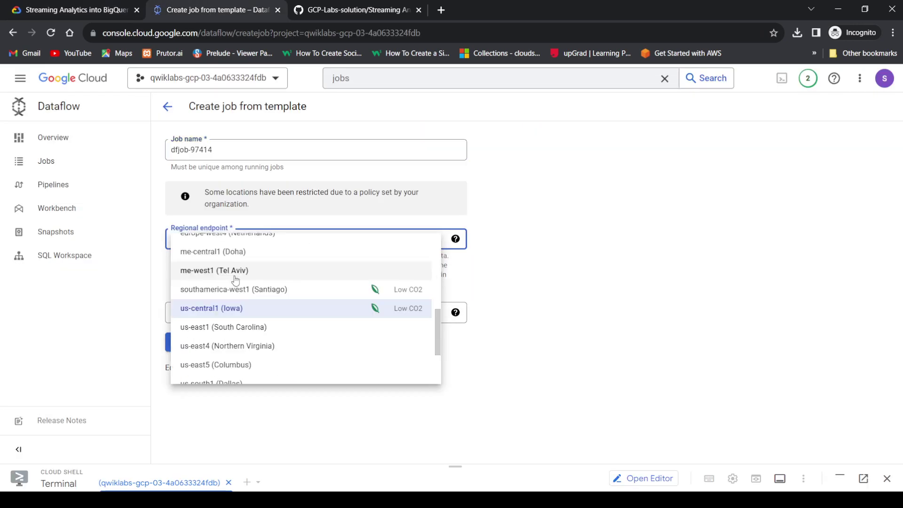
pyautogui.click(207, 346)
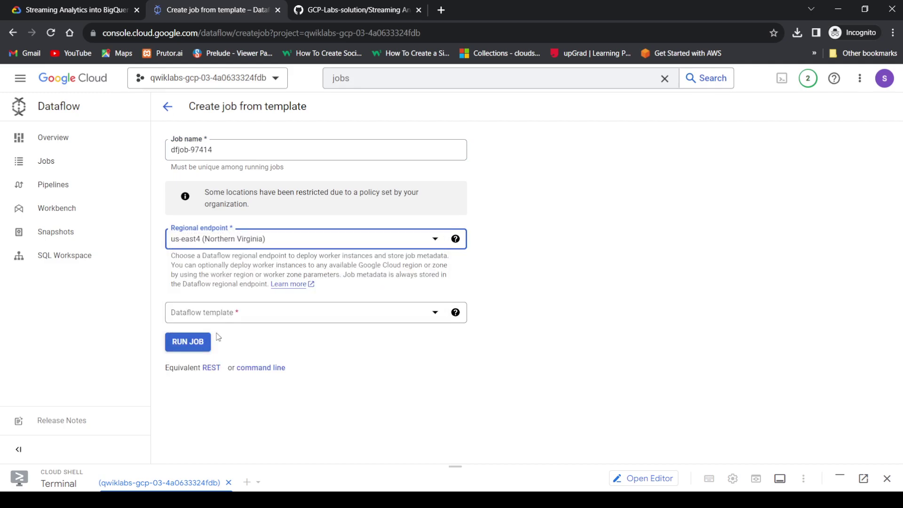
# - Choose the Pub/Sub Topic to BigQuery template, filtering the templates with the wording copied from the lab's Task 4 heading
pyautogui.click(242, 320)
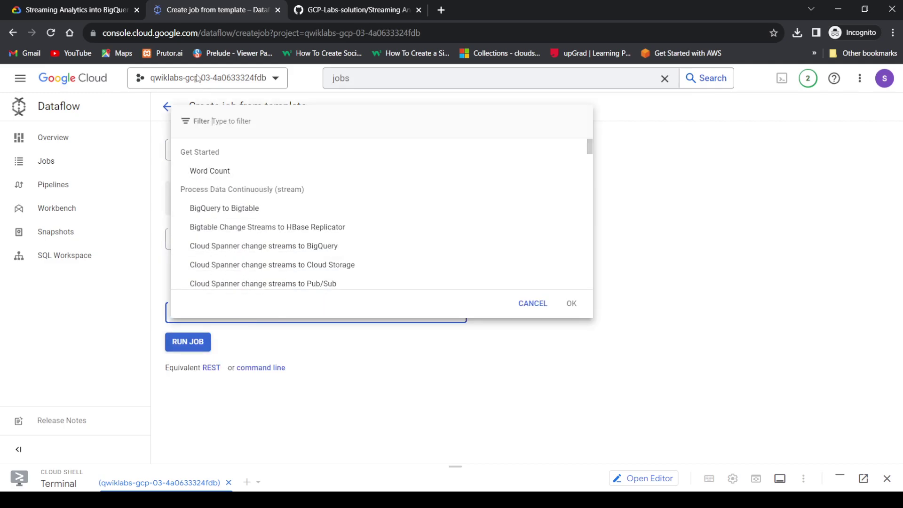
pyautogui.click(78, 9)
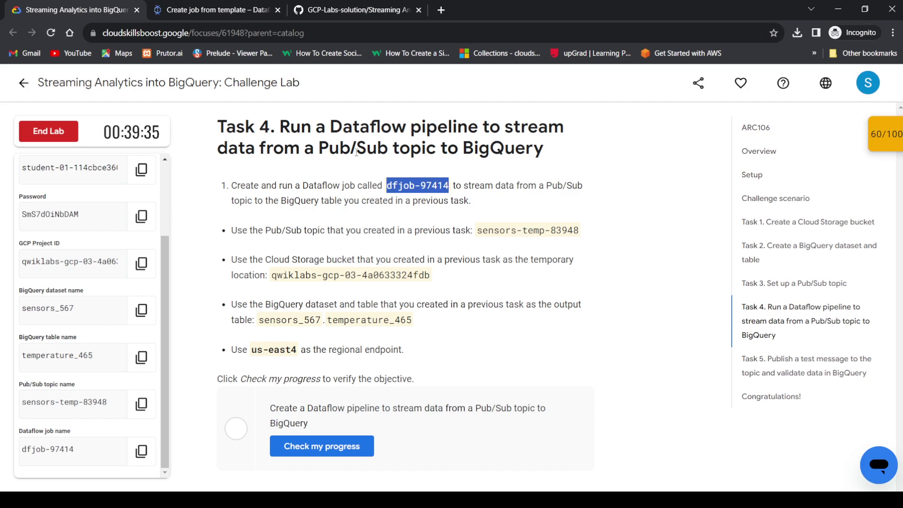
pyautogui.moveTo(319, 149); pyautogui.dragTo(560, 160)
pyautogui.hotkey('ctrl', 'c')
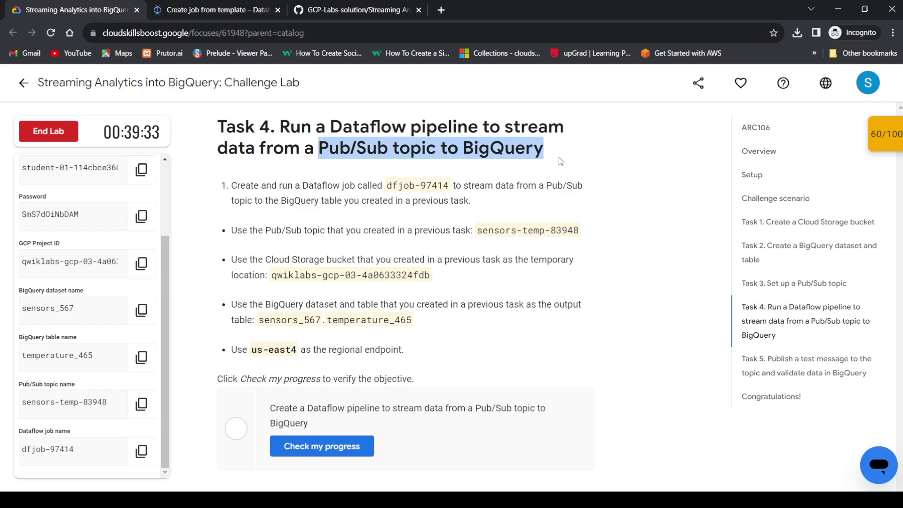
pyautogui.click(230, 8)
pyautogui.click(283, 121)
pyautogui.hotkey('ctrl', 'v')
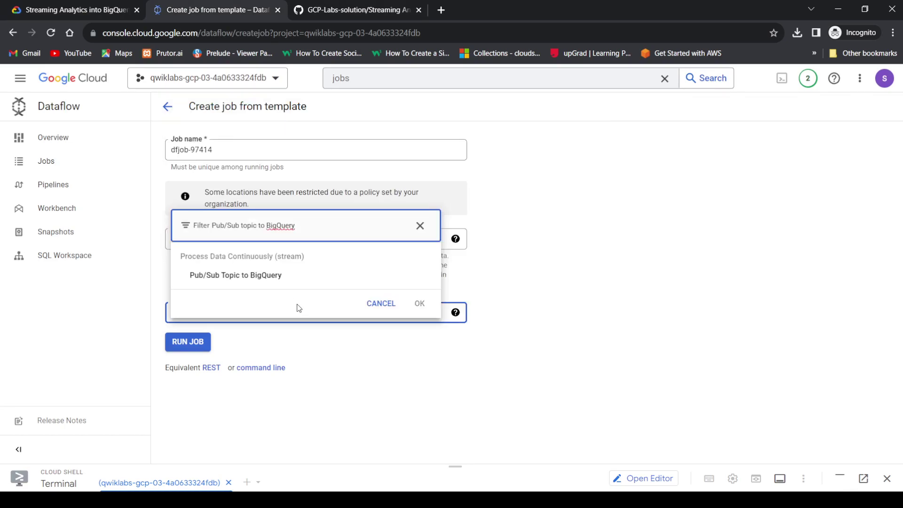
pyautogui.click(238, 278)
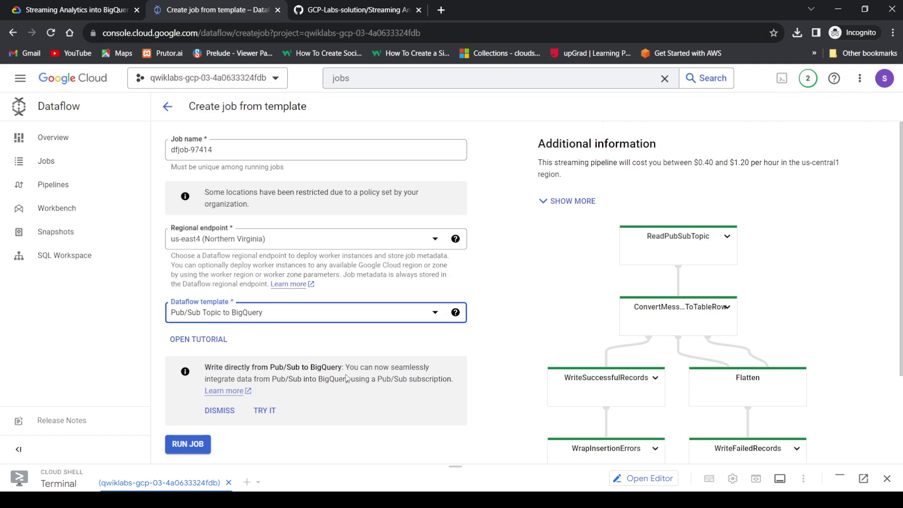
# - Set the job's input Pub/Sub topic to the project's sensors-temp-83948 topic
pyautogui.scroll(-1, 344, 378)
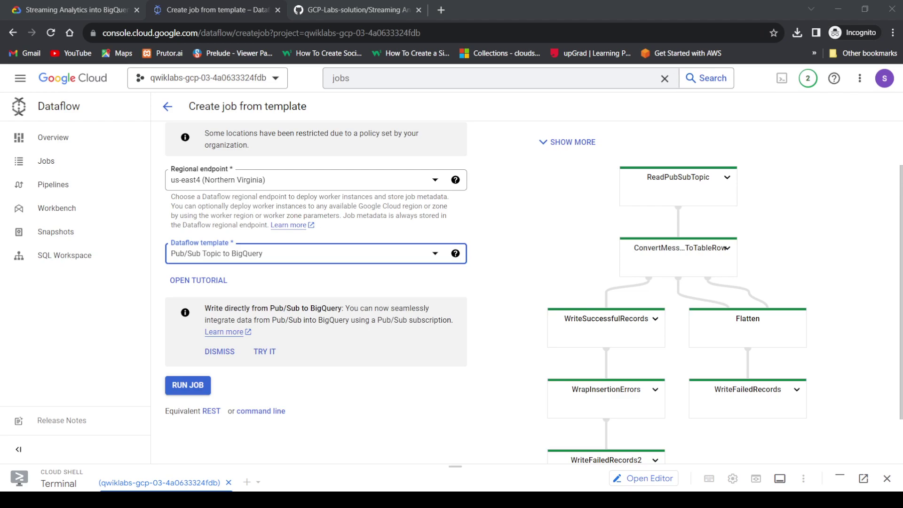
pyautogui.scroll(-3, 418, 249)
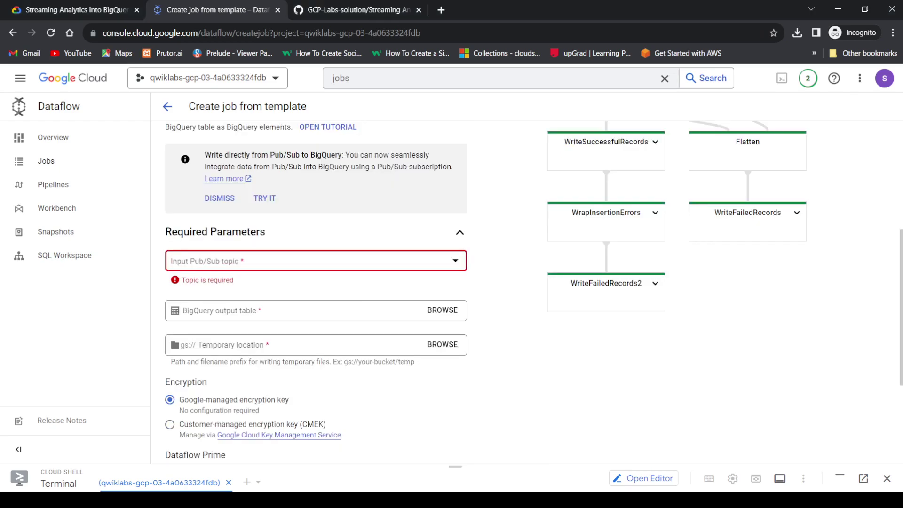
pyautogui.click(369, 266)
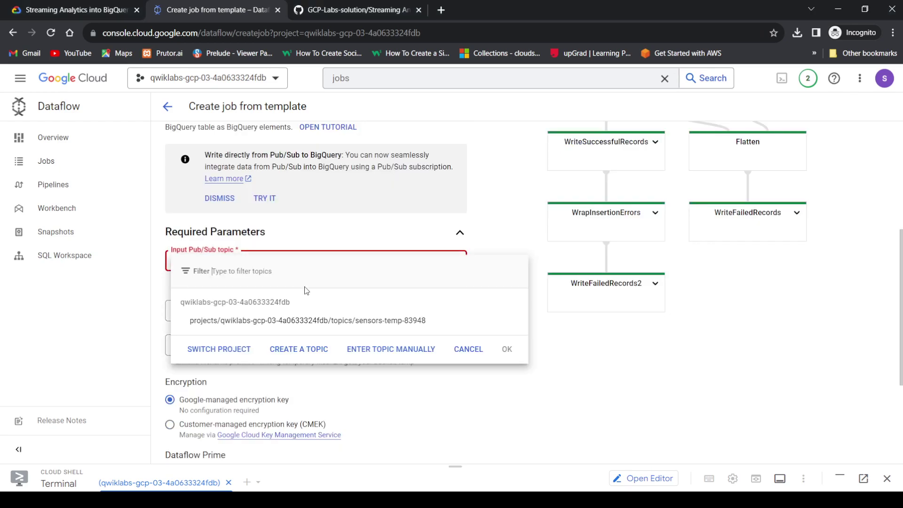
pyautogui.click(289, 321)
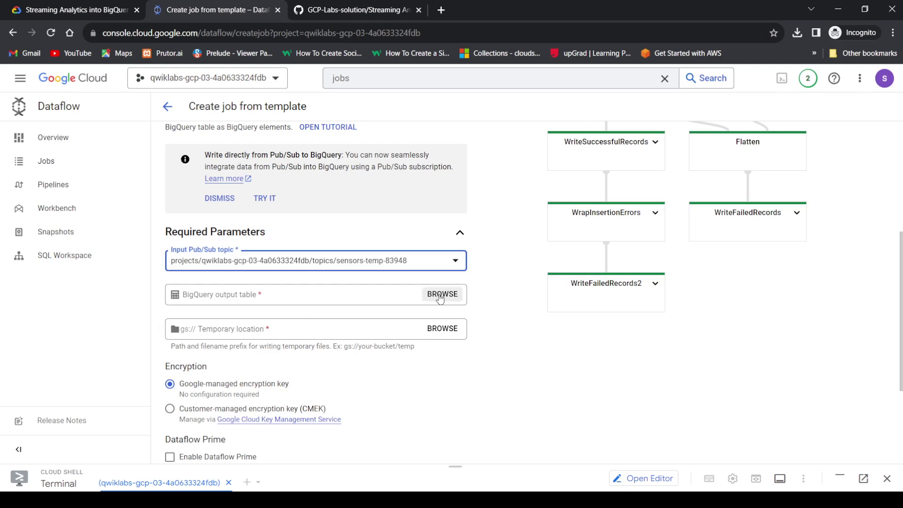
# - Set the BigQuery output table to temperature_465 in dataset sensors_567, checking the table name on the lab page
pyautogui.click(52, 6)
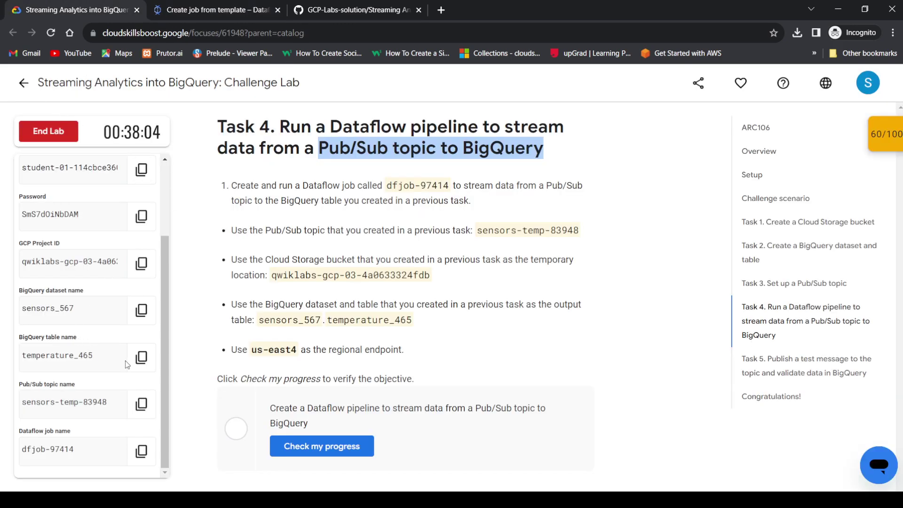
pyautogui.click(141, 358)
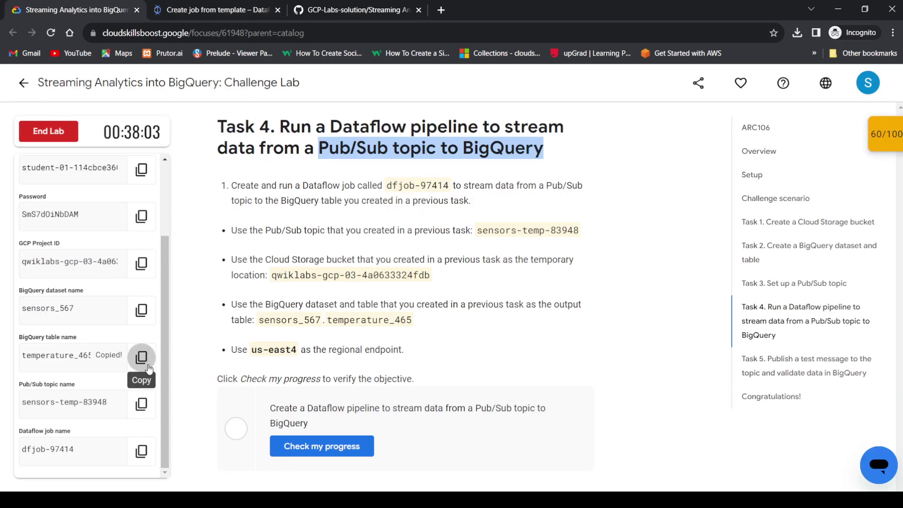
pyautogui.click(219, 6)
pyautogui.click(442, 294)
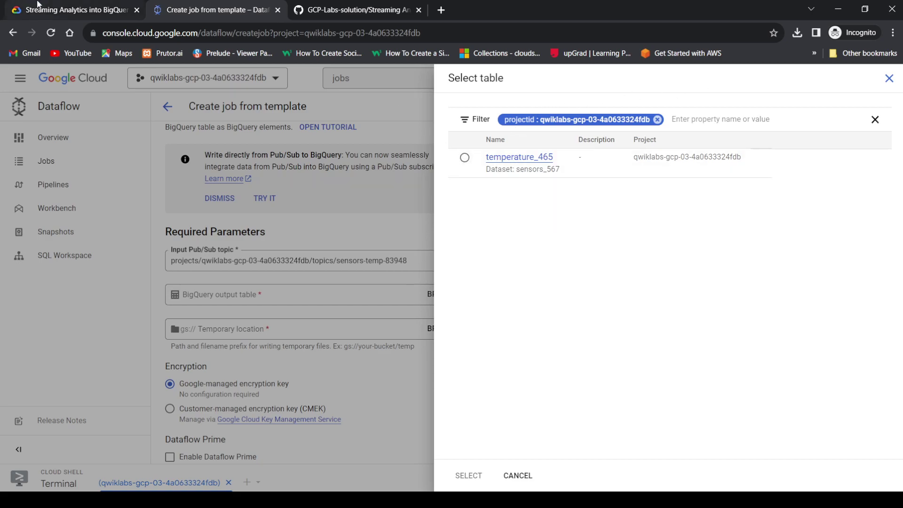
pyautogui.click(121, 6)
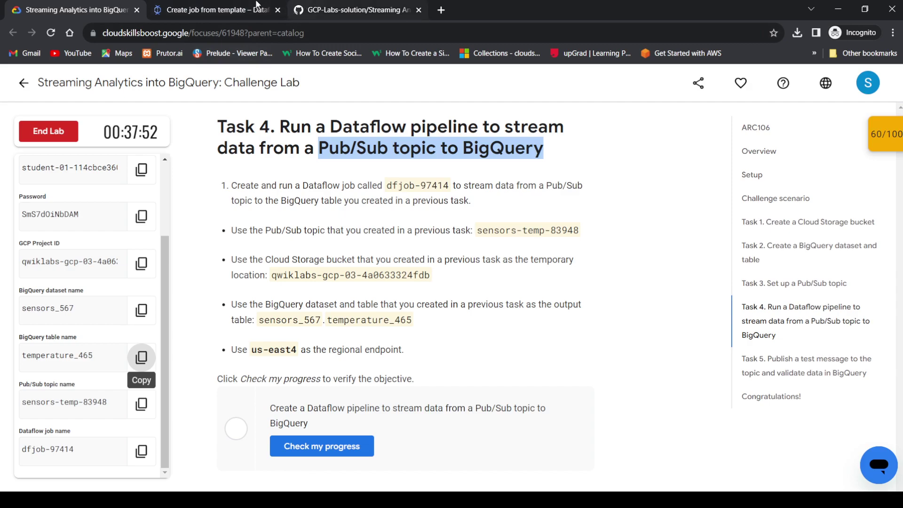
pyautogui.click(218, 6)
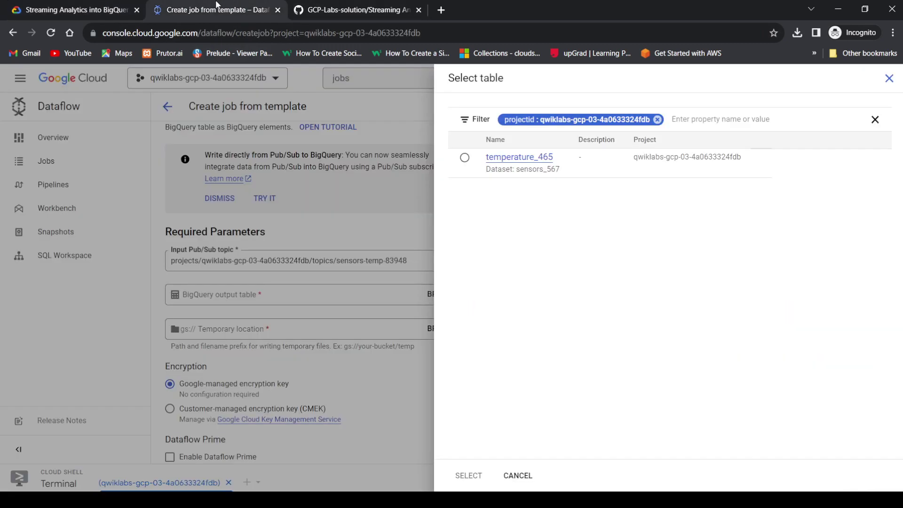
pyautogui.click(465, 157)
pyautogui.click(469, 476)
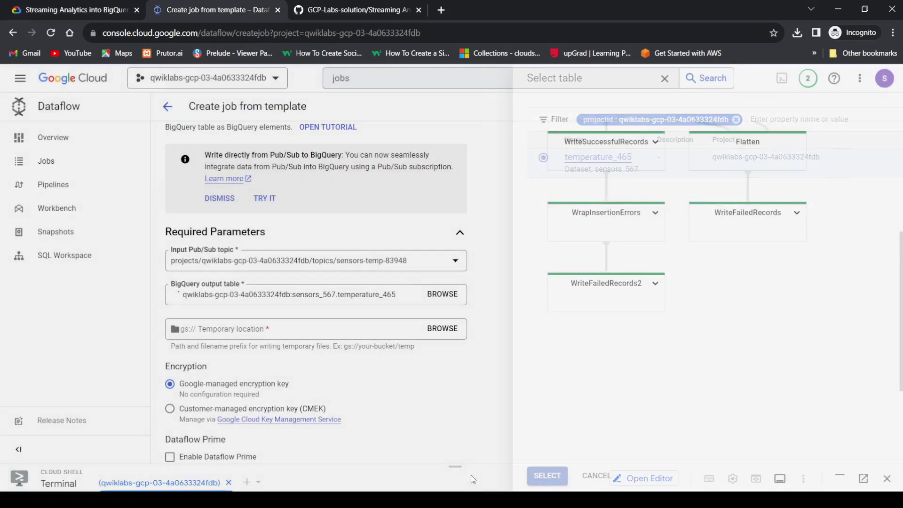
# - Set the temporary location to the qwiklabs-gcp-03-4a0633324fdb bucket with /temp appended to the path
pyautogui.click(442, 328)
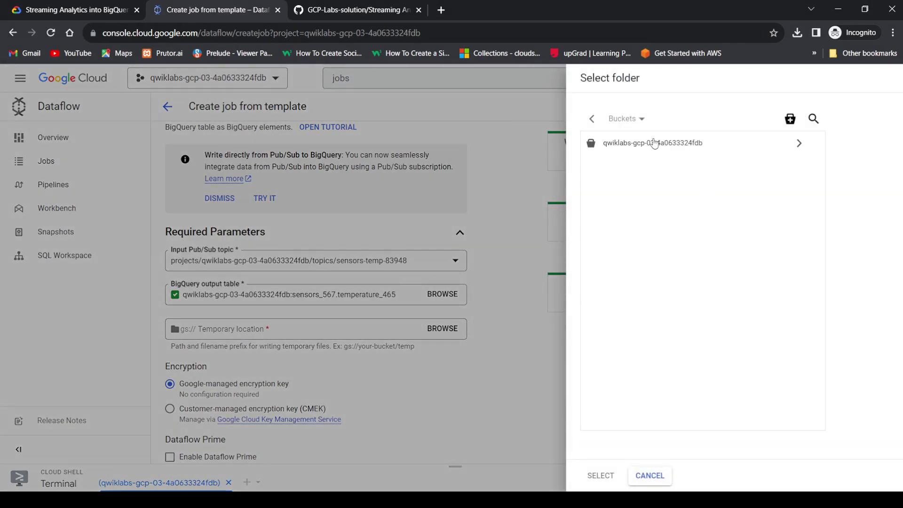
pyautogui.click(653, 143)
pyautogui.click(595, 482)
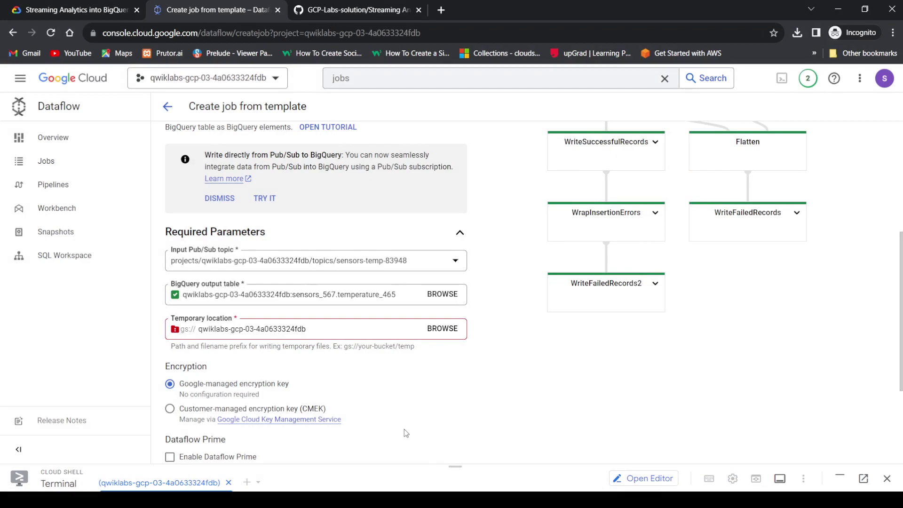
pyautogui.click(329, 333)
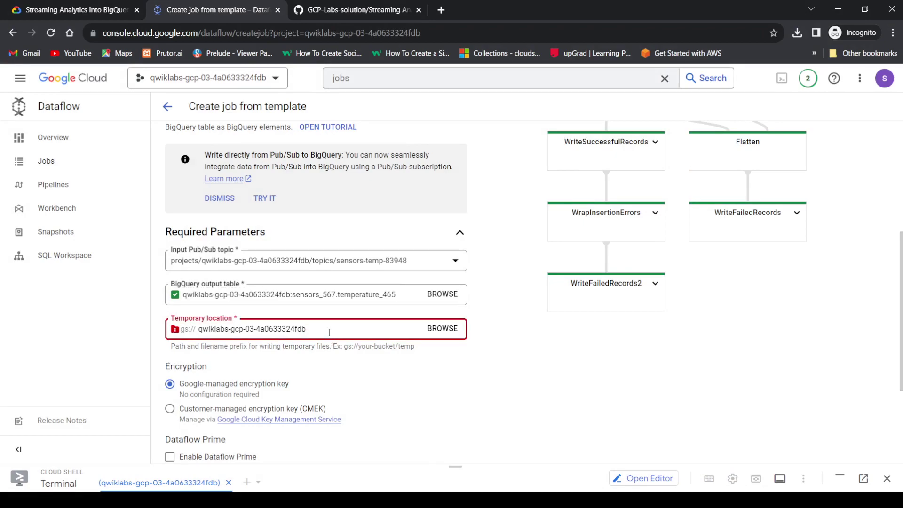
pyautogui.write('/te')
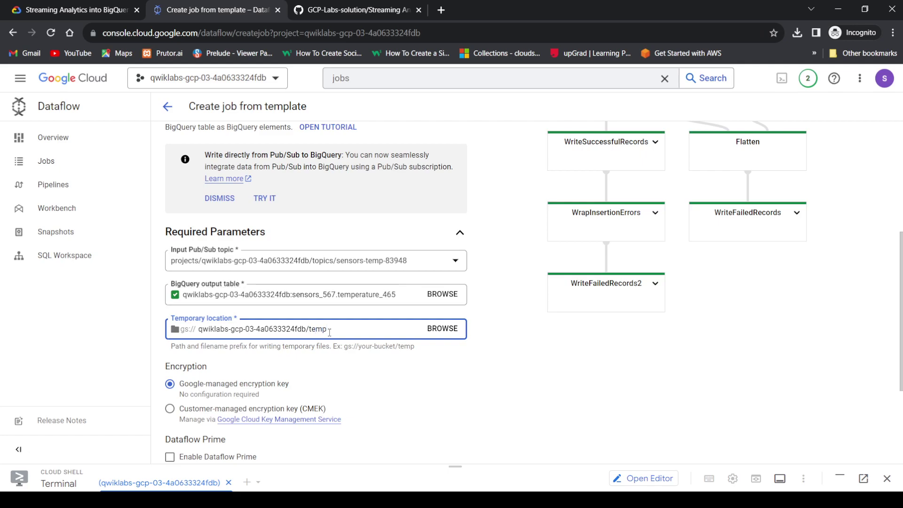
pyautogui.write('mp')
# - Run the configured Dataflow job and return to the lab page at Task 5
pyautogui.scroll(-3, 244, 407)
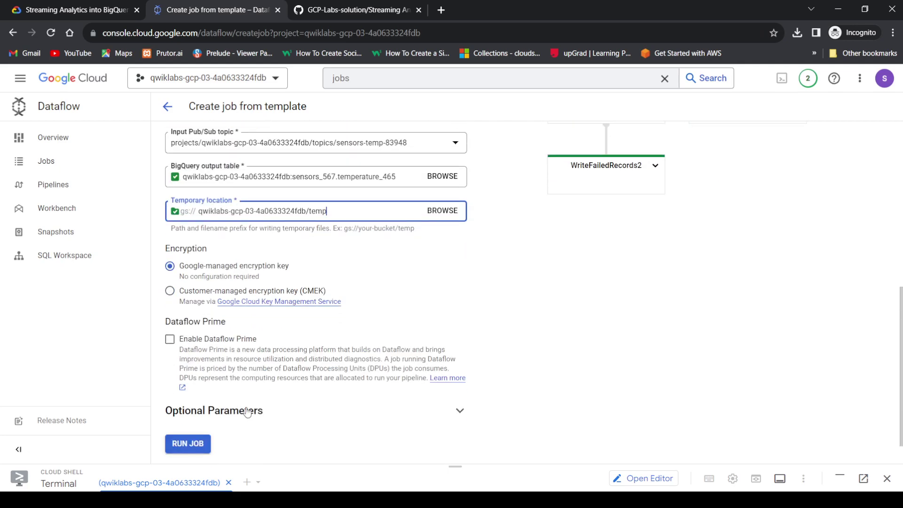
pyautogui.hotkey('alt', 'Tab')
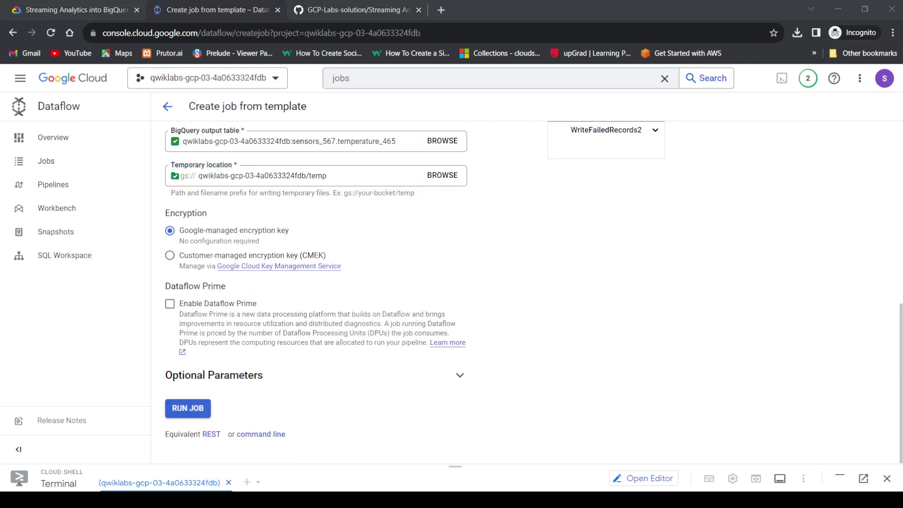
pyautogui.hotkey('alt', 'Tab')
pyautogui.click(188, 408)
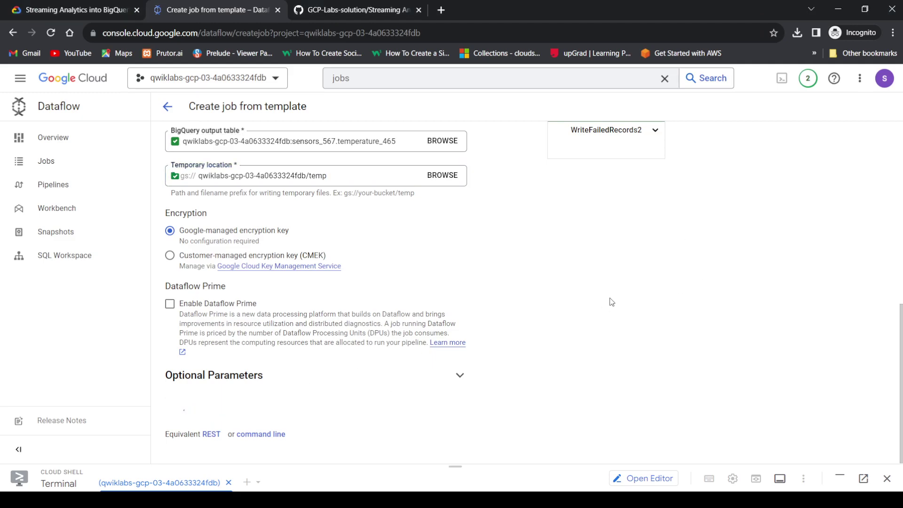
pyautogui.hotkey('alt', 'Tab')
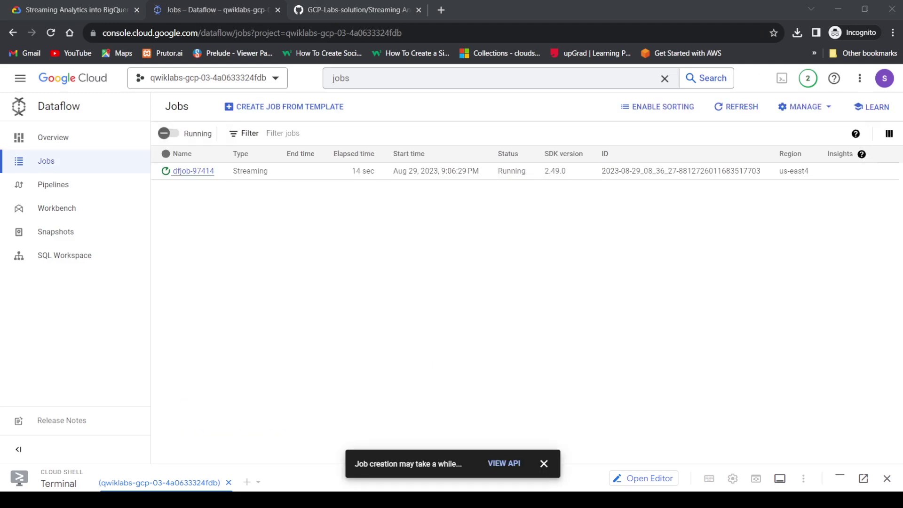
pyautogui.hotkey('ctrl', 'shift', 'Tab')
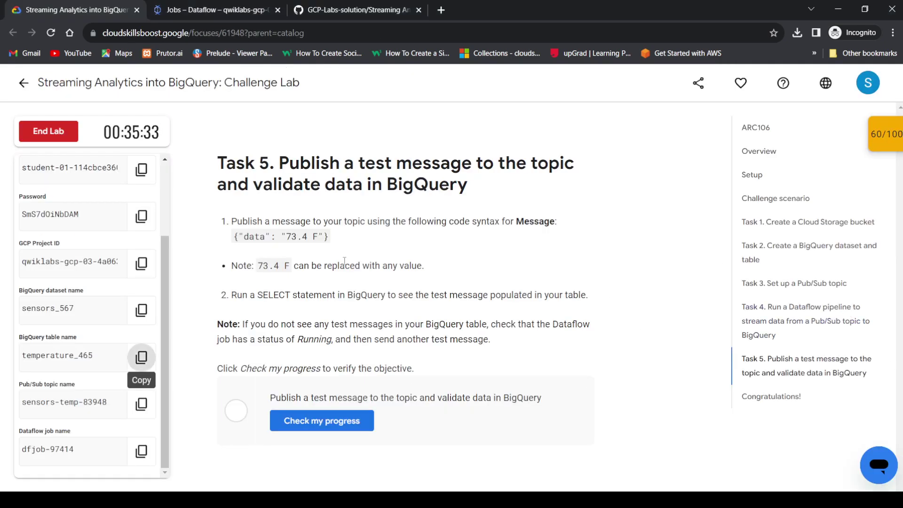
# - Copy the Task 5 sample message from the lab page and open the sensors-temp-83948 topic in Pub/Sub
pyautogui.moveTo(234, 237); pyautogui.dragTo(342, 244)
pyautogui.hotkey('ctrl', 'c')
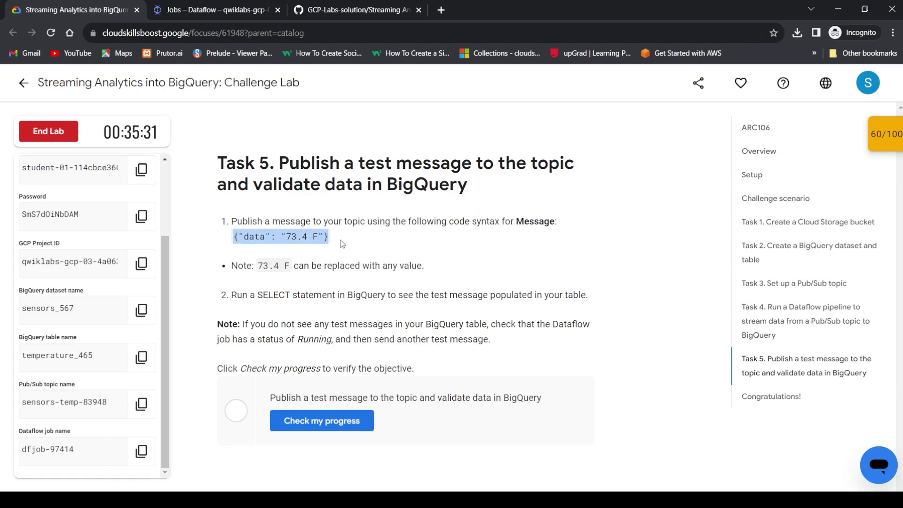
pyautogui.hotkey('ctrl', 'Tab')
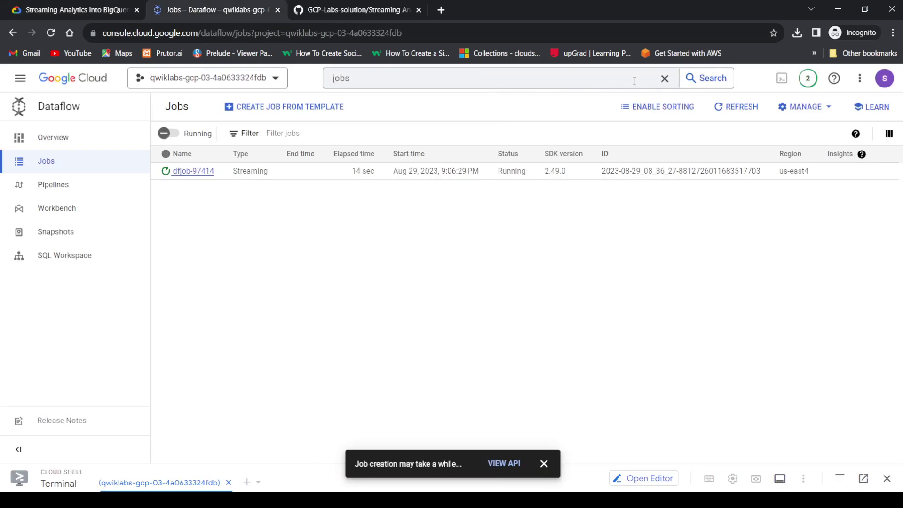
pyautogui.click(664, 78)
pyautogui.write('pub')
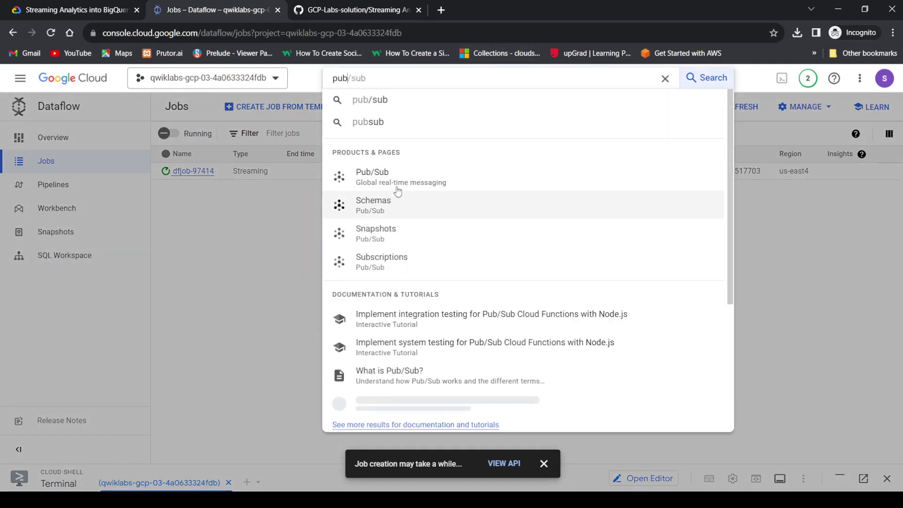
pyautogui.click(398, 189)
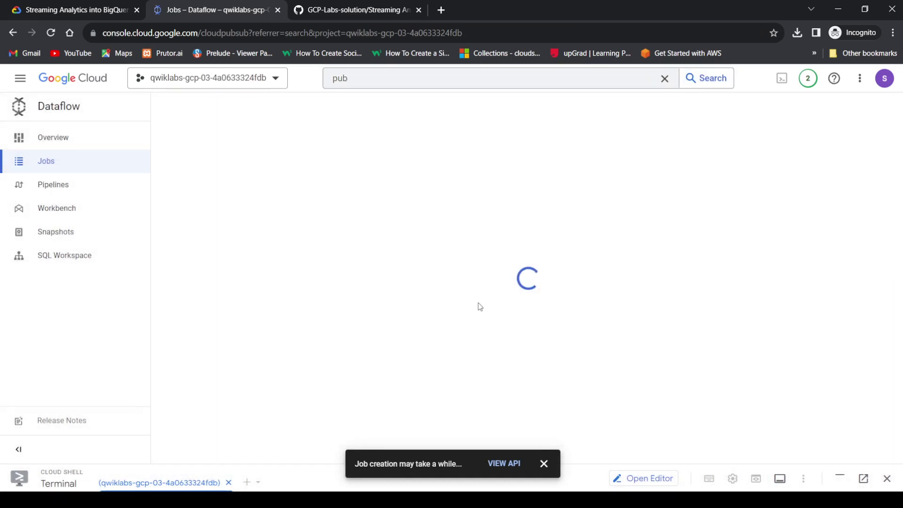
pyautogui.click(544, 465)
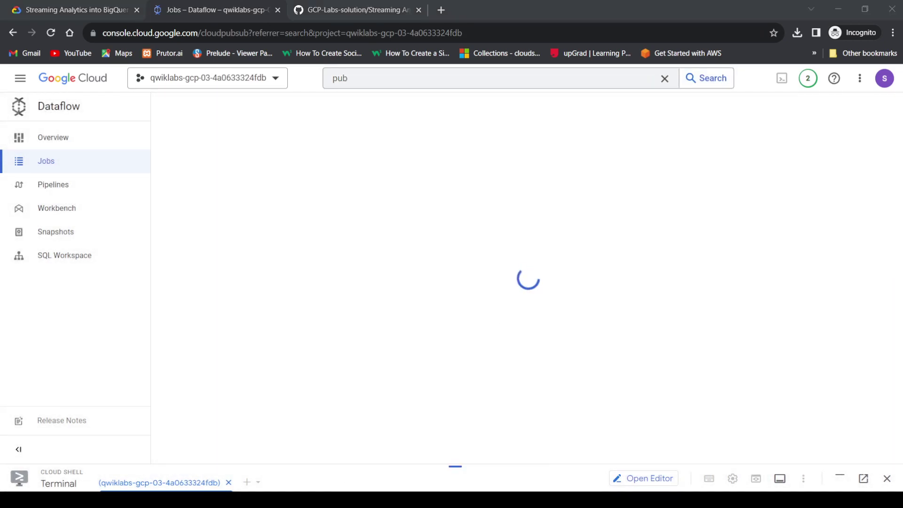
pyautogui.click(216, 198)
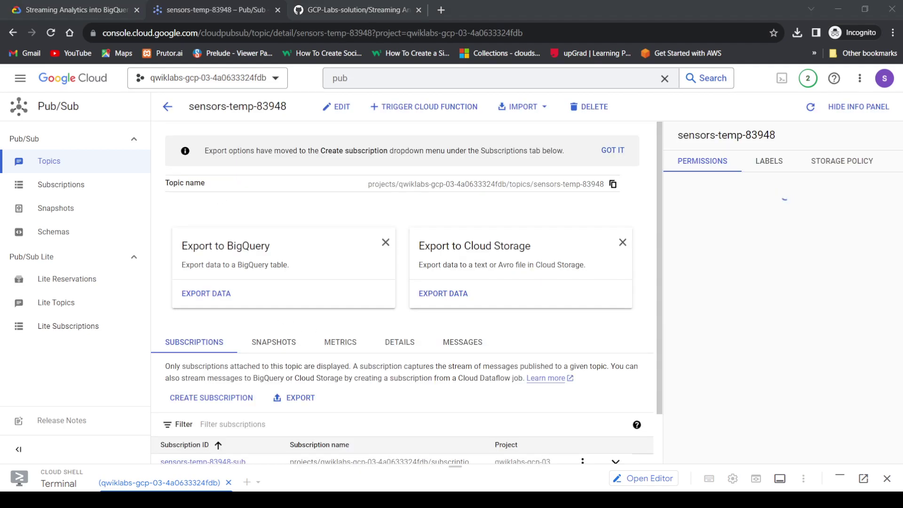
# - Publish one message with the body {"data": "73.4 F"} to the sensors-temp-83948 topic
pyautogui.scroll(-1, 369, 305)
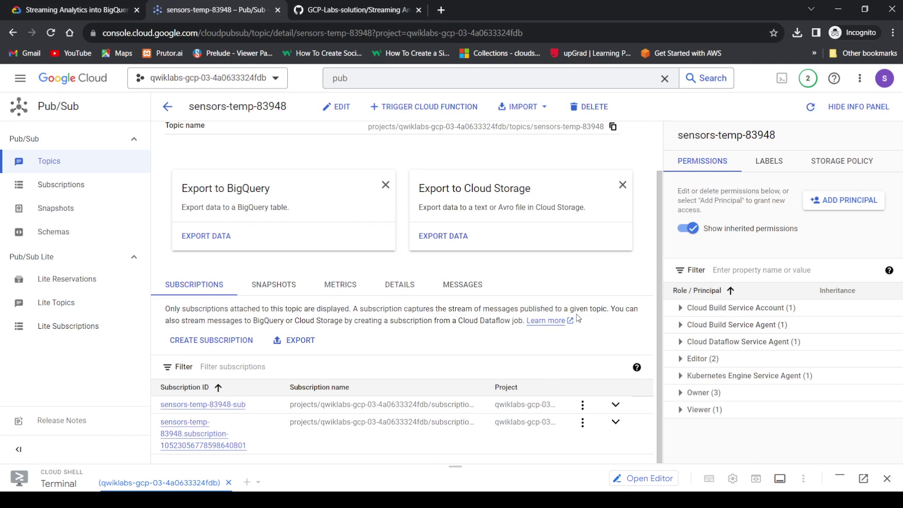
pyautogui.click(463, 285)
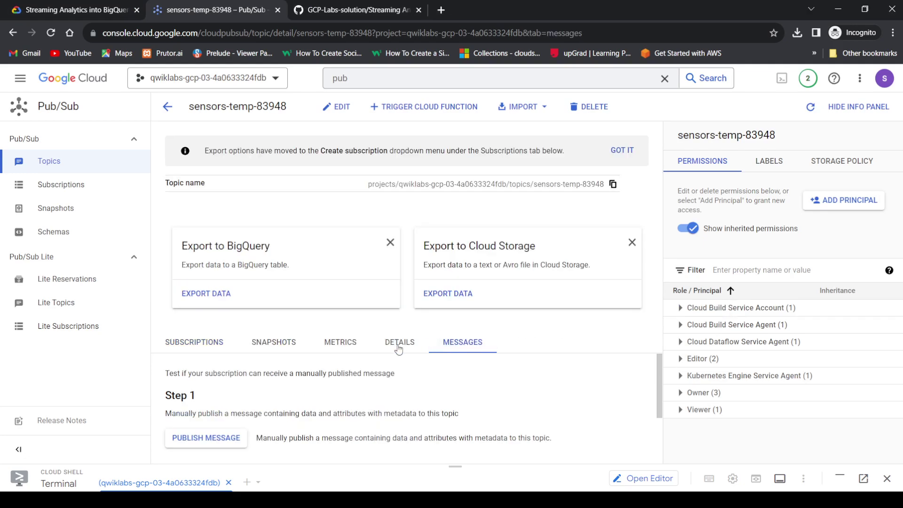
pyautogui.click(212, 445)
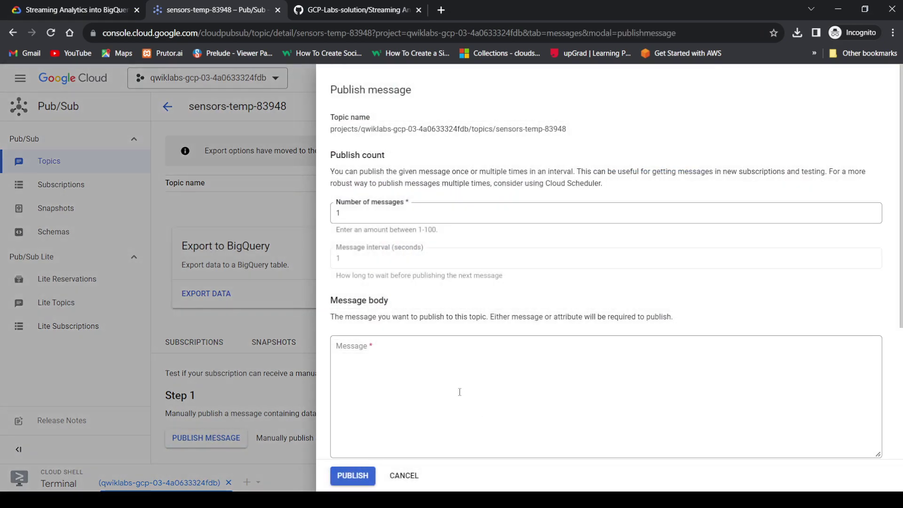
pyautogui.click(445, 373)
pyautogui.hotkey('ctrl', 'v')
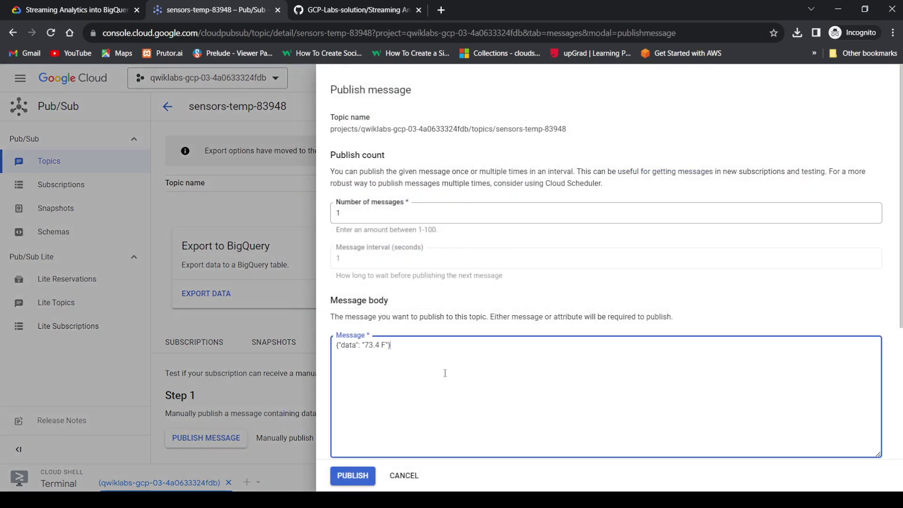
pyautogui.click(348, 480)
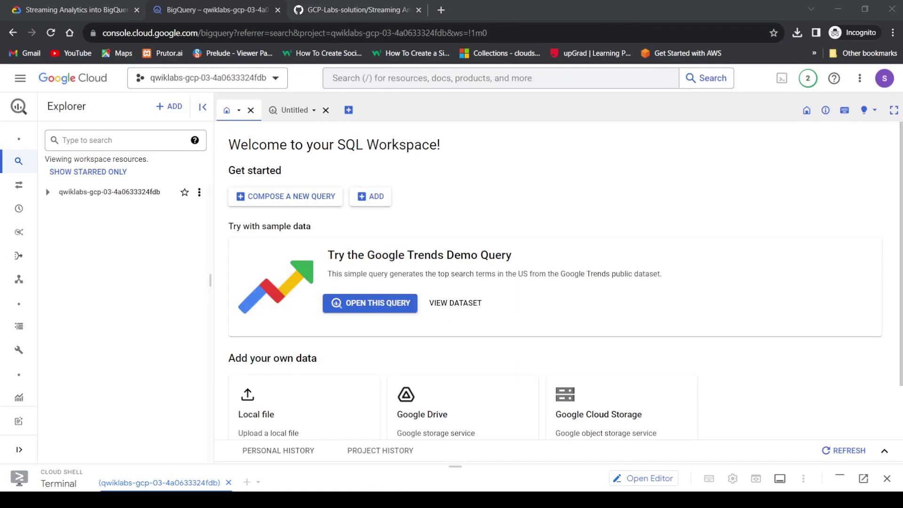
# - Open BigQuery and expand the qwiklabs-gcp-03-4a0633324fdb project in the Explorer
pyautogui.click(519, 79)
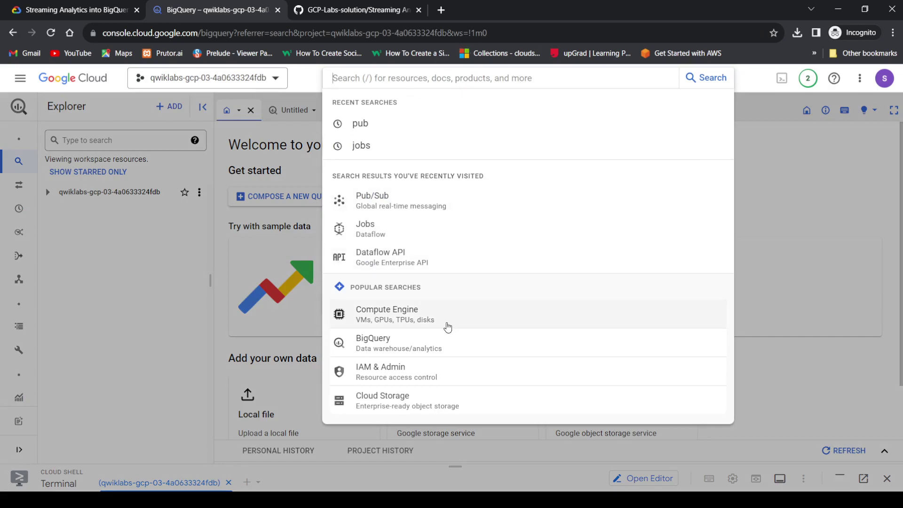
pyautogui.click(429, 346)
pyautogui.click(47, 194)
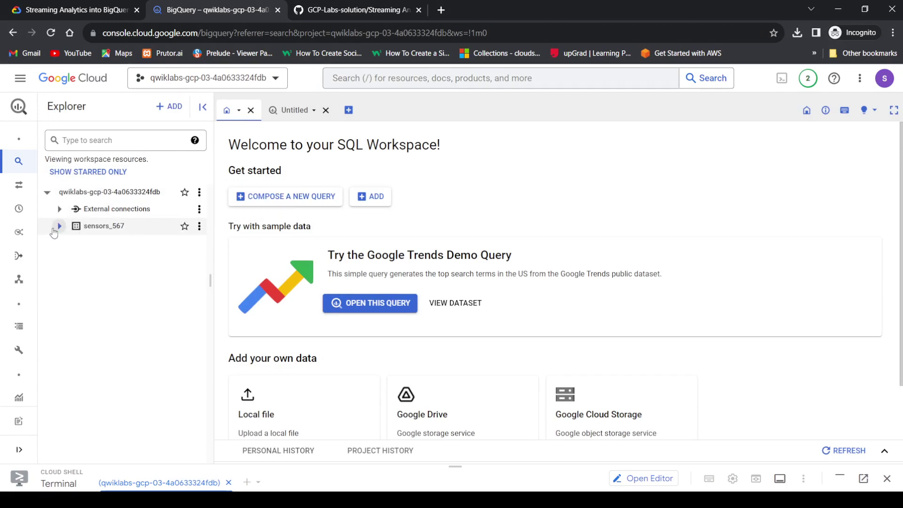
# - Write and run the query select * from `sensors_567.temperature_465` in the untitled query editor
pyautogui.click(295, 110)
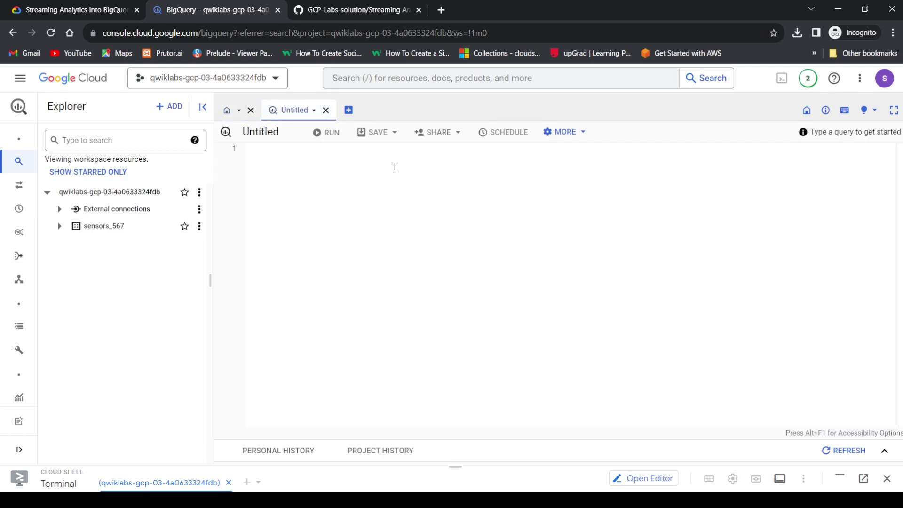
pyautogui.click(357, 192)
pyautogui.write('select')
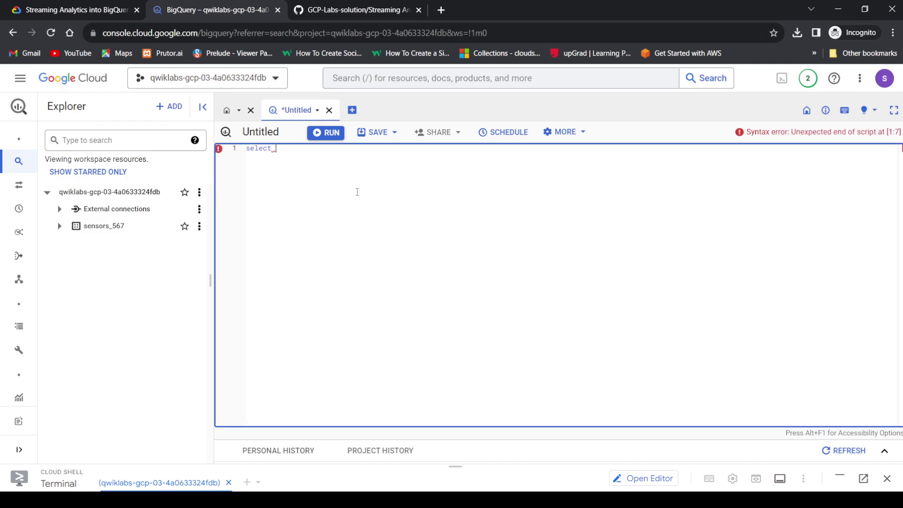
pyautogui.write(' * fr')
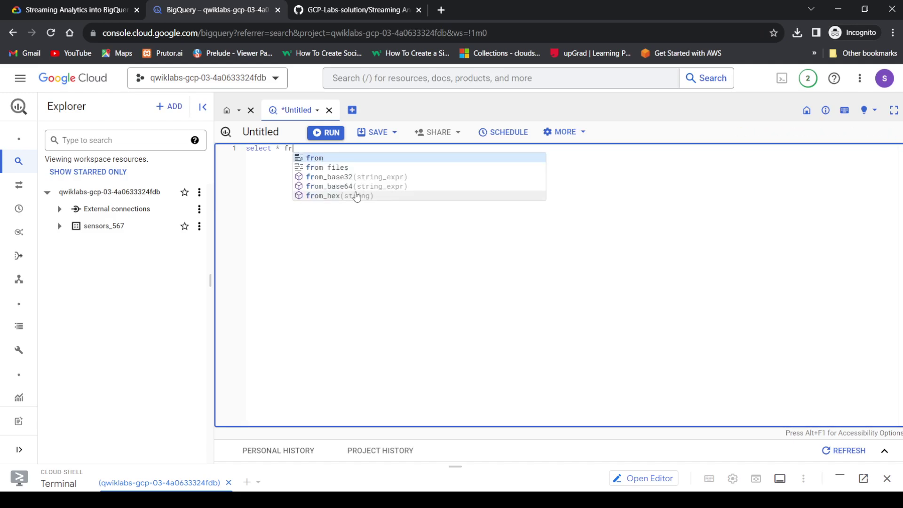
pyautogui.write('om s')
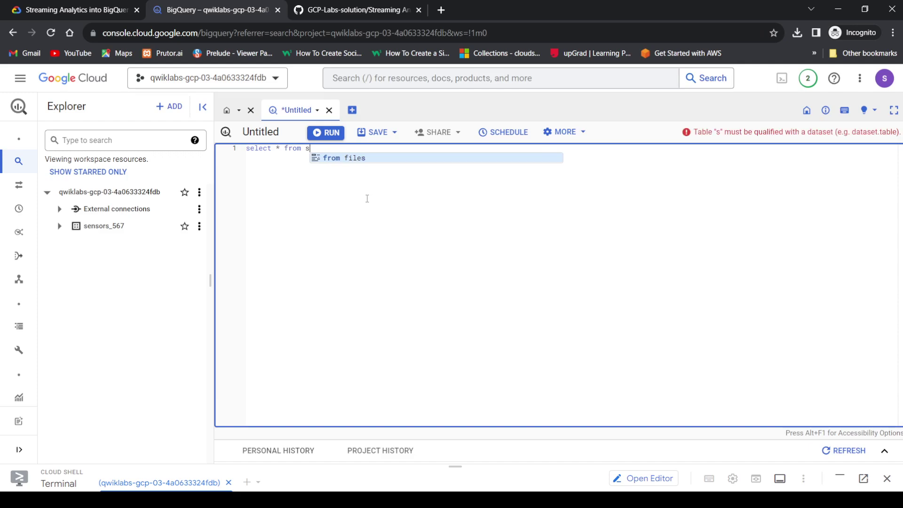
pyautogui.write('en')
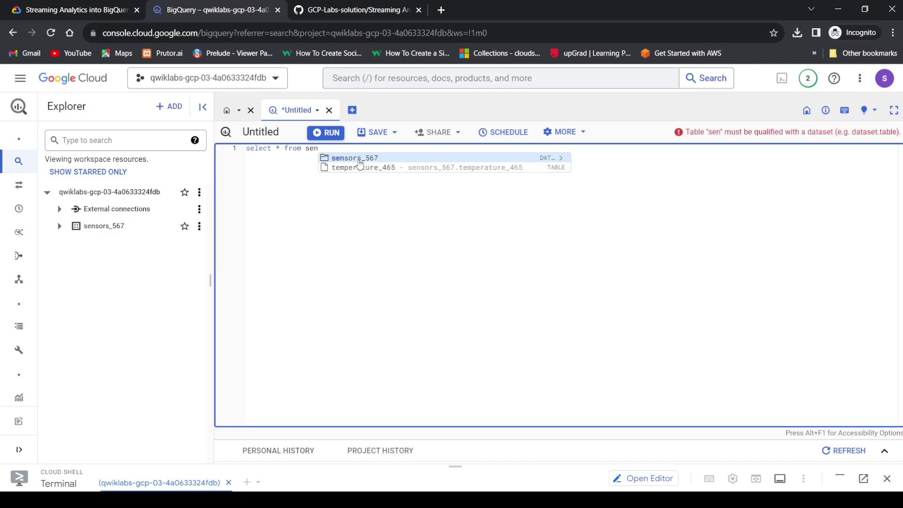
pyautogui.click(359, 160)
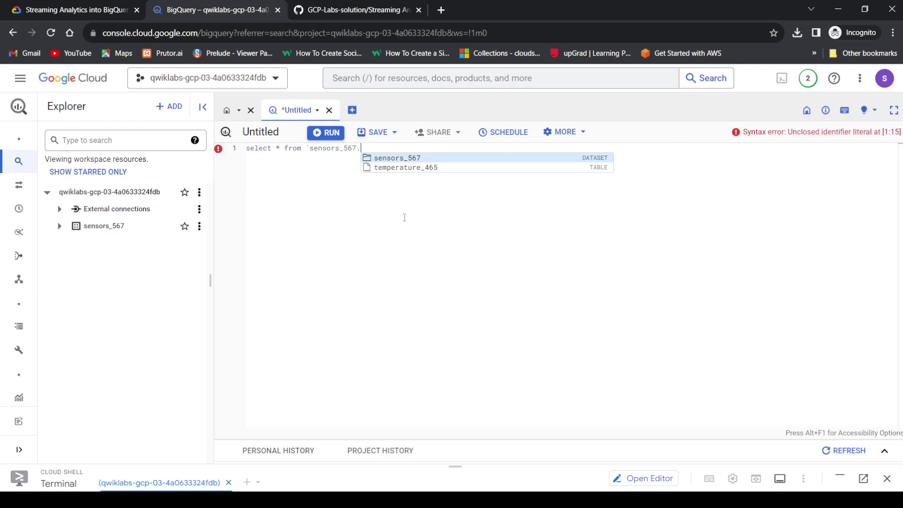
pyautogui.click(404, 168)
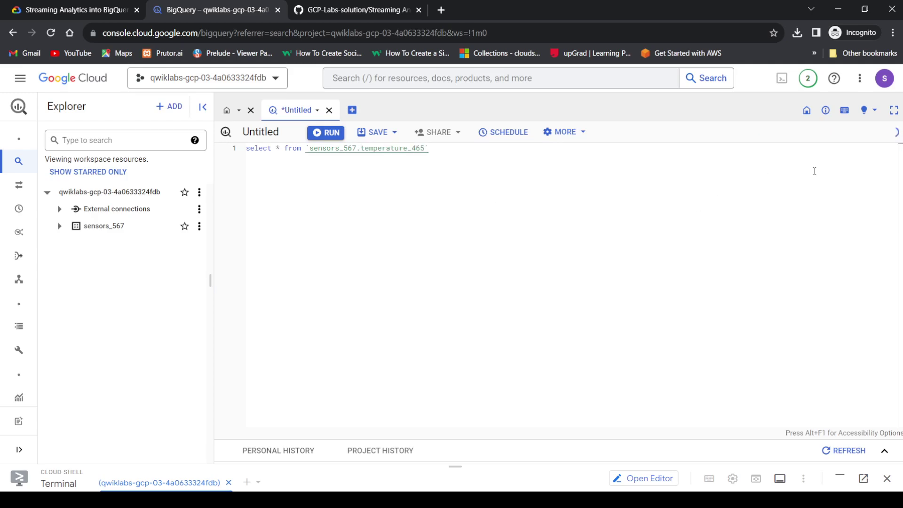
pyautogui.click(326, 133)
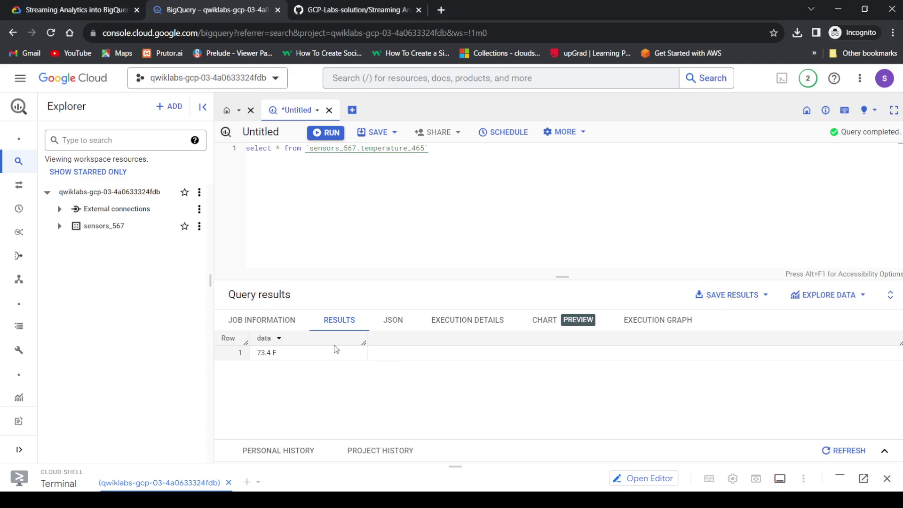
# - Return to the lab page and review the scores of all checkpoints, closing the checkpoint list when done
pyautogui.click(94, 10)
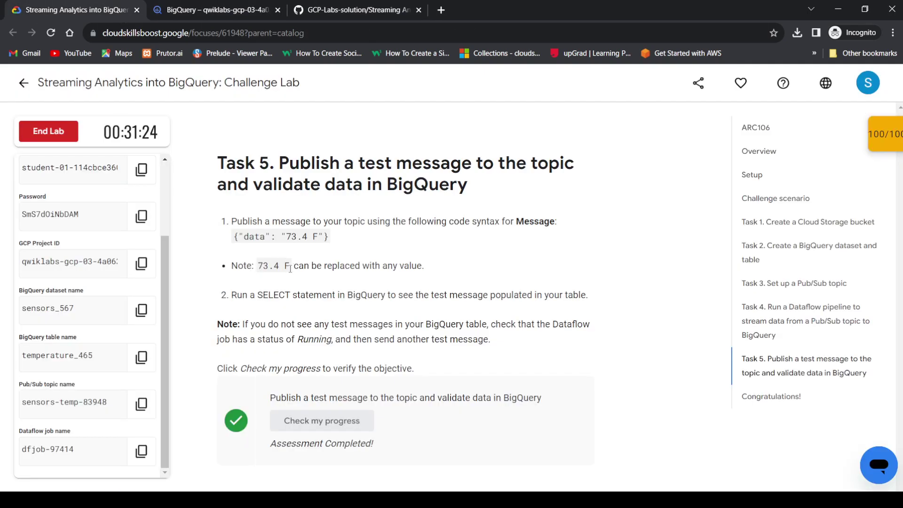
pyautogui.click(876, 146)
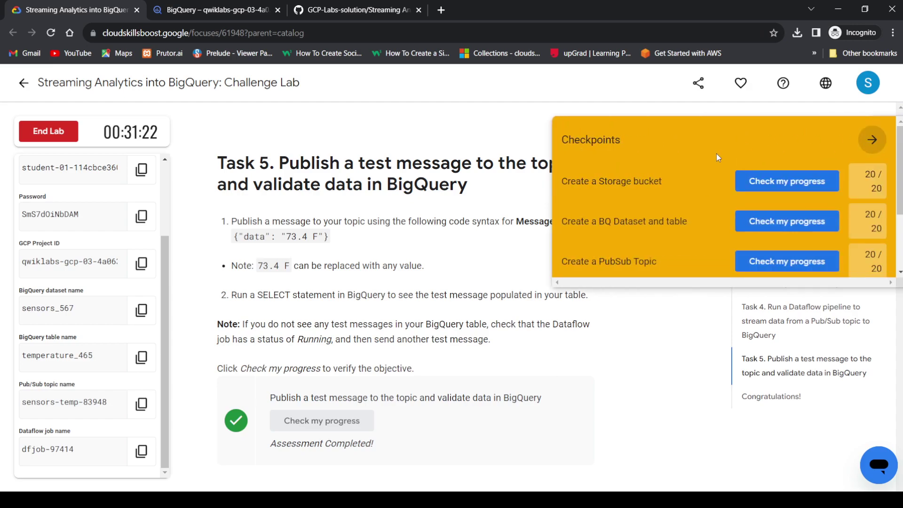
pyautogui.scroll(-2, 698, 196)
pyautogui.scroll(2, 733, 203)
pyautogui.click(873, 138)
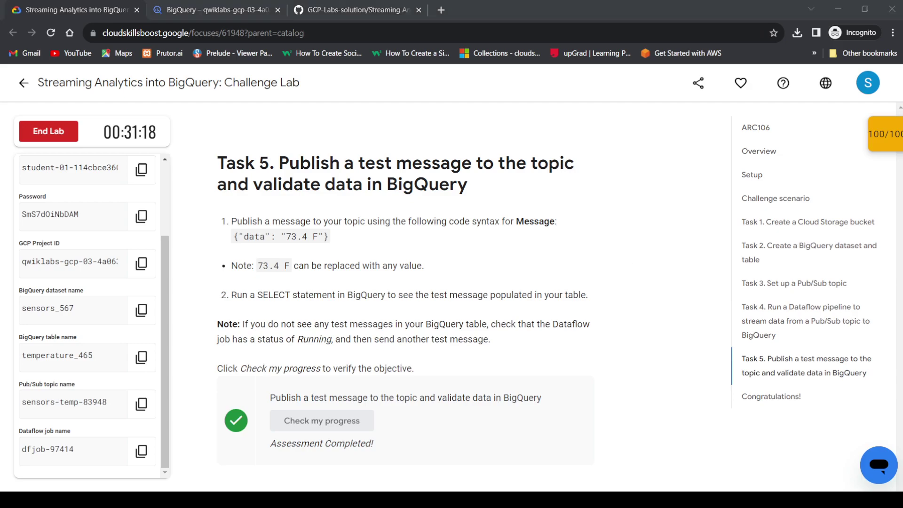